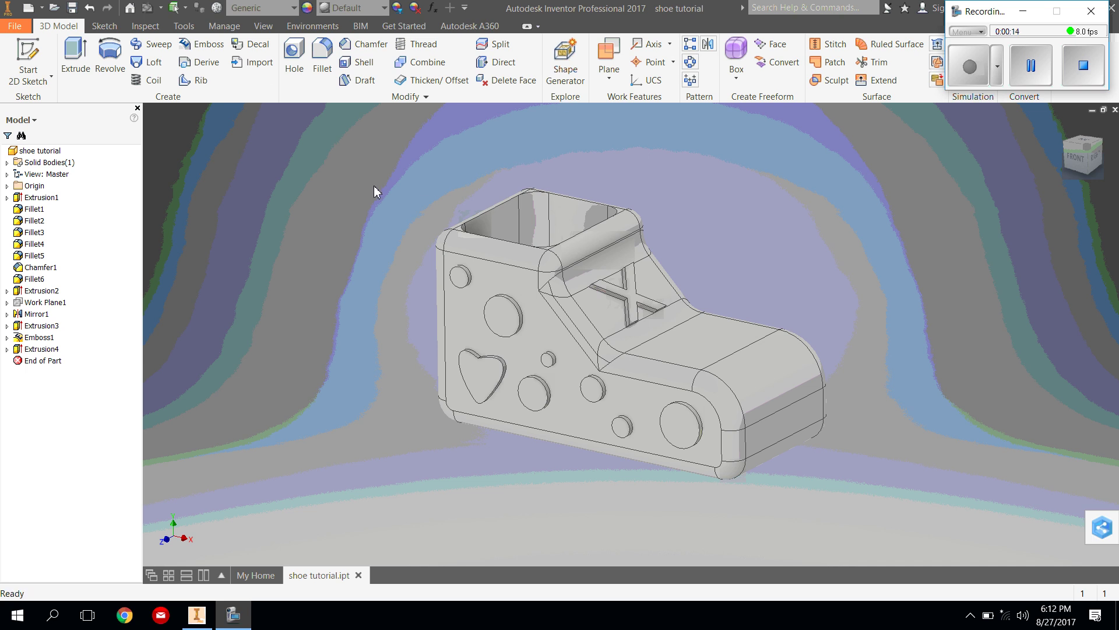
# - Apply the Smooth - Purple appearance to the whole shoe after briefly trying Magenta
pyautogui.click(383, 11)
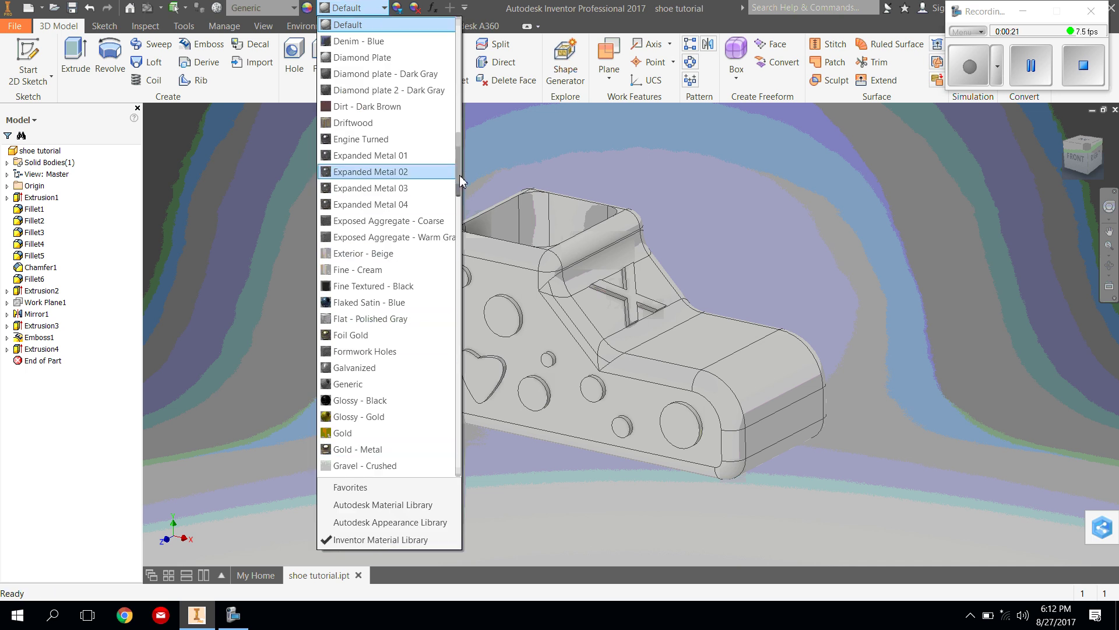
pyautogui.moveTo(460, 174); pyautogui.dragTo(464, 276)
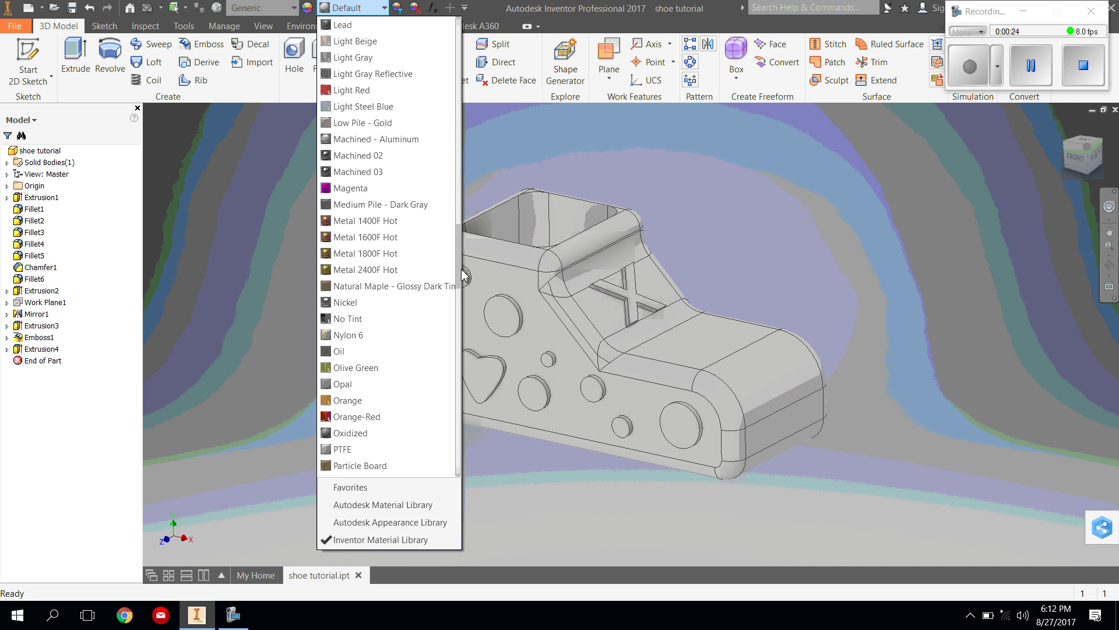
pyautogui.click(391, 187)
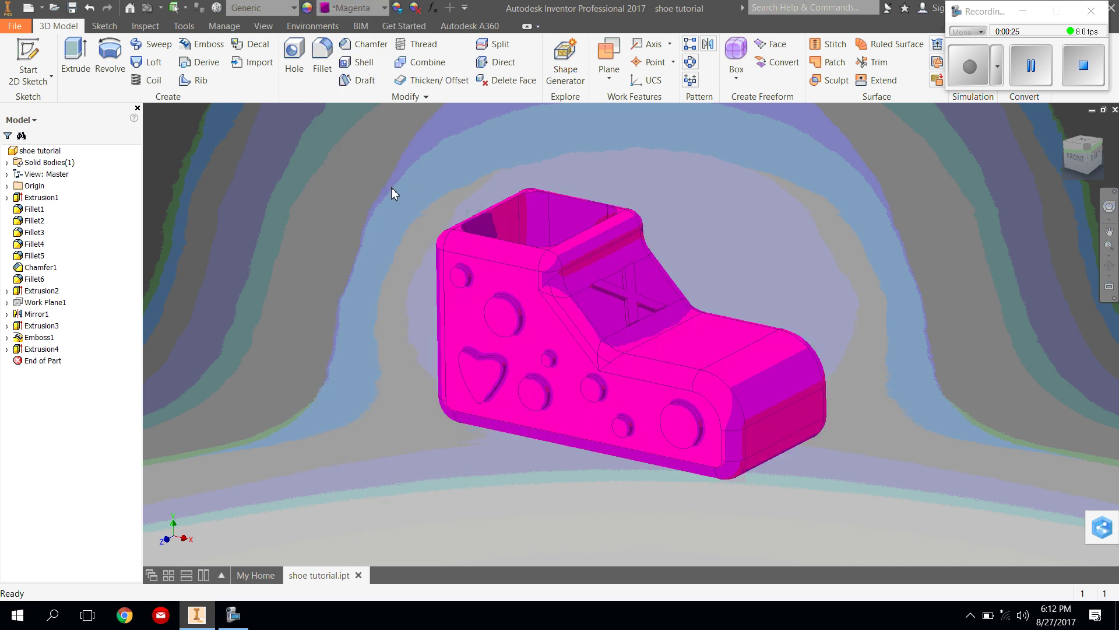
pyautogui.click(385, 7)
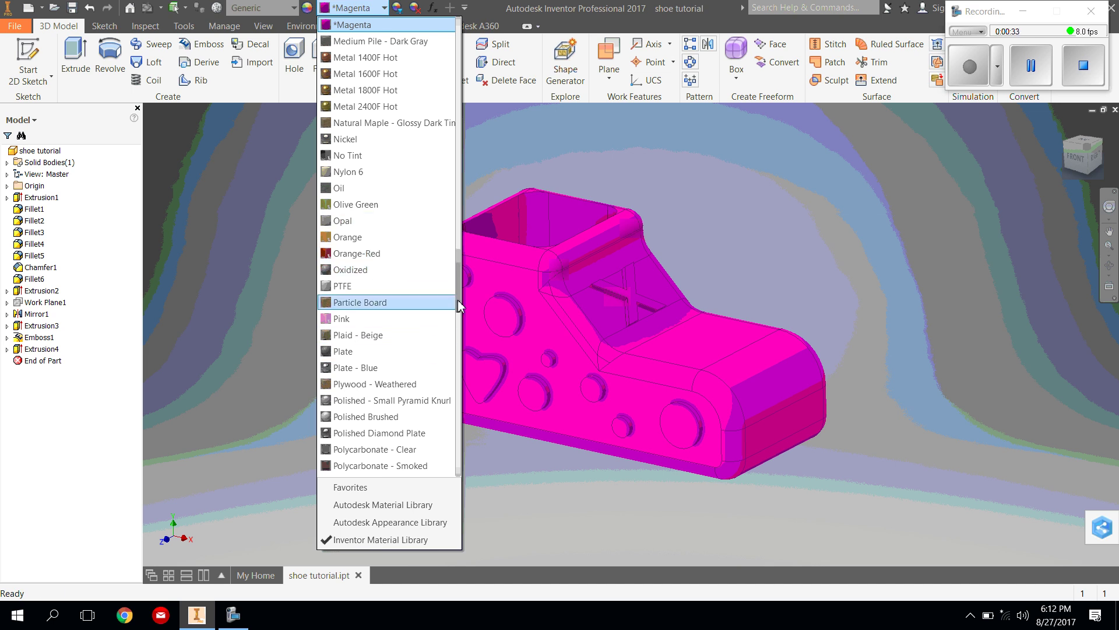
pyautogui.moveTo(459, 304); pyautogui.dragTo(459, 434)
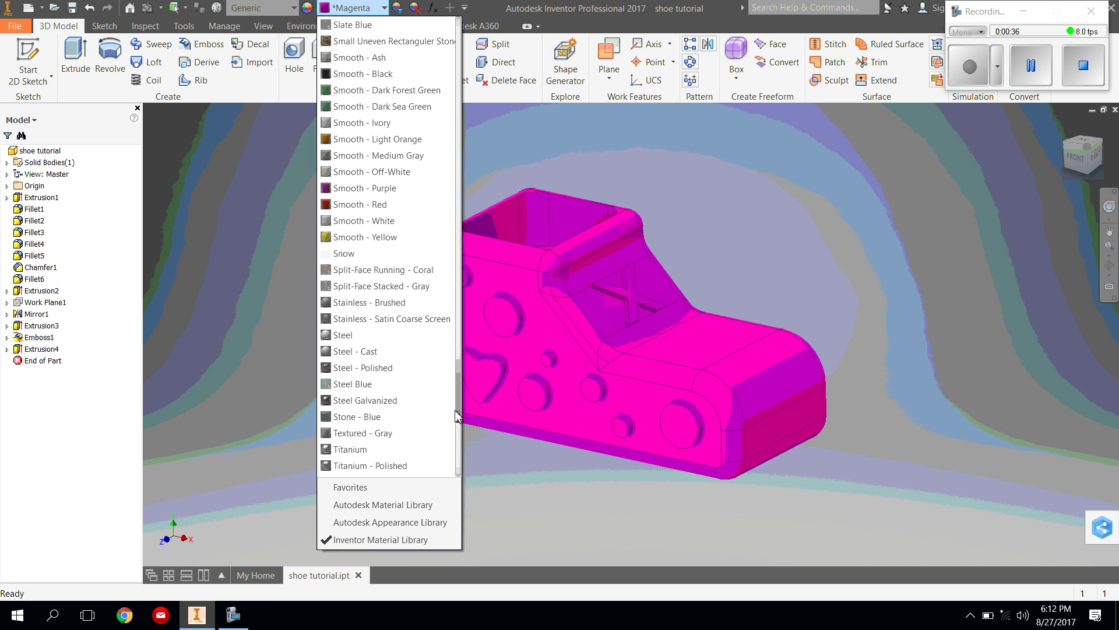
pyautogui.click(363, 189)
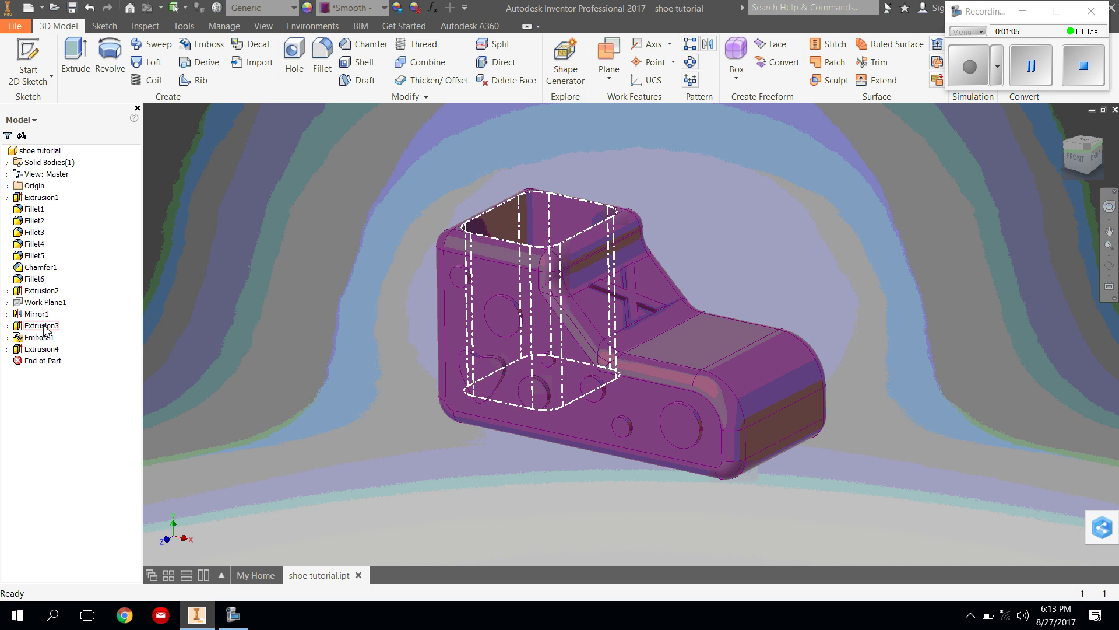
# - Give the Extrusion2 circles and heart a Yellow appearance, after first trying Turquoise
pyautogui.click(42, 291)
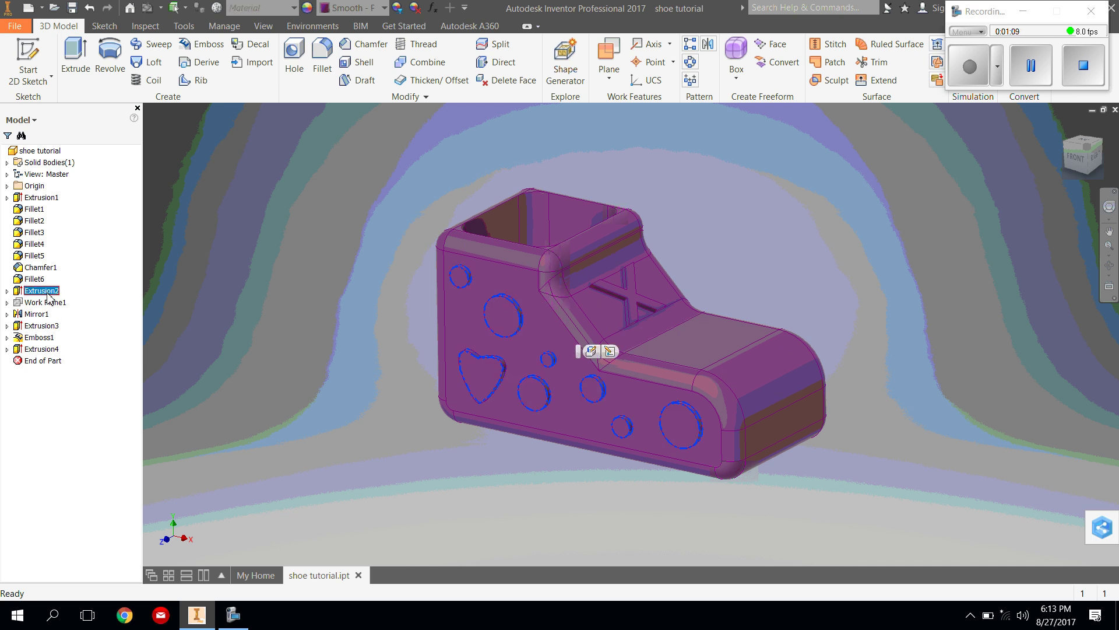
pyautogui.click(384, 7)
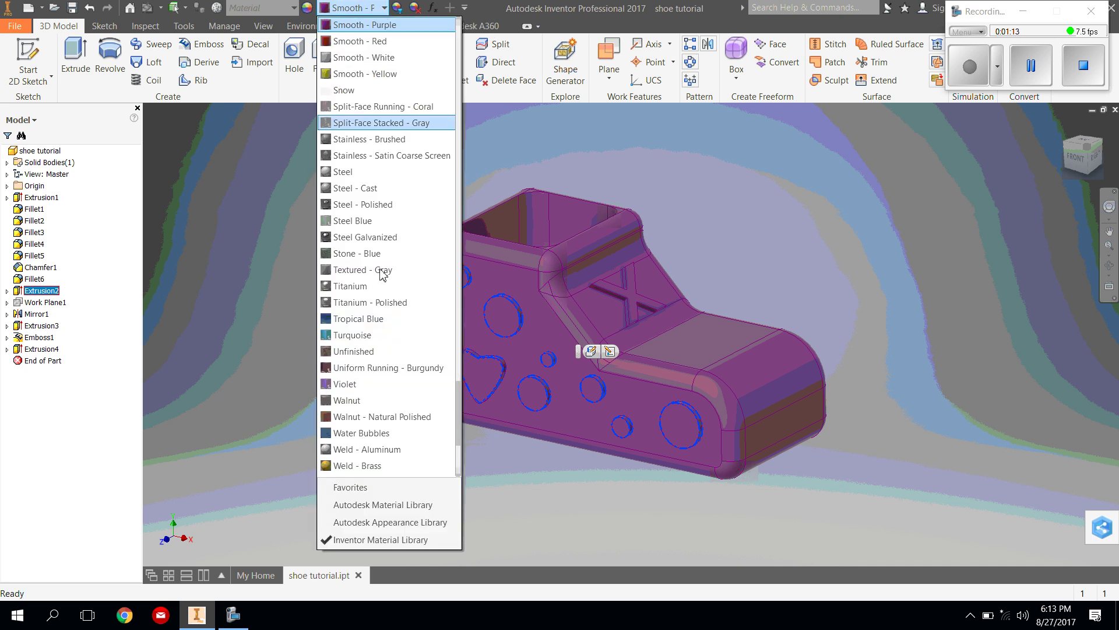
pyautogui.click(365, 336)
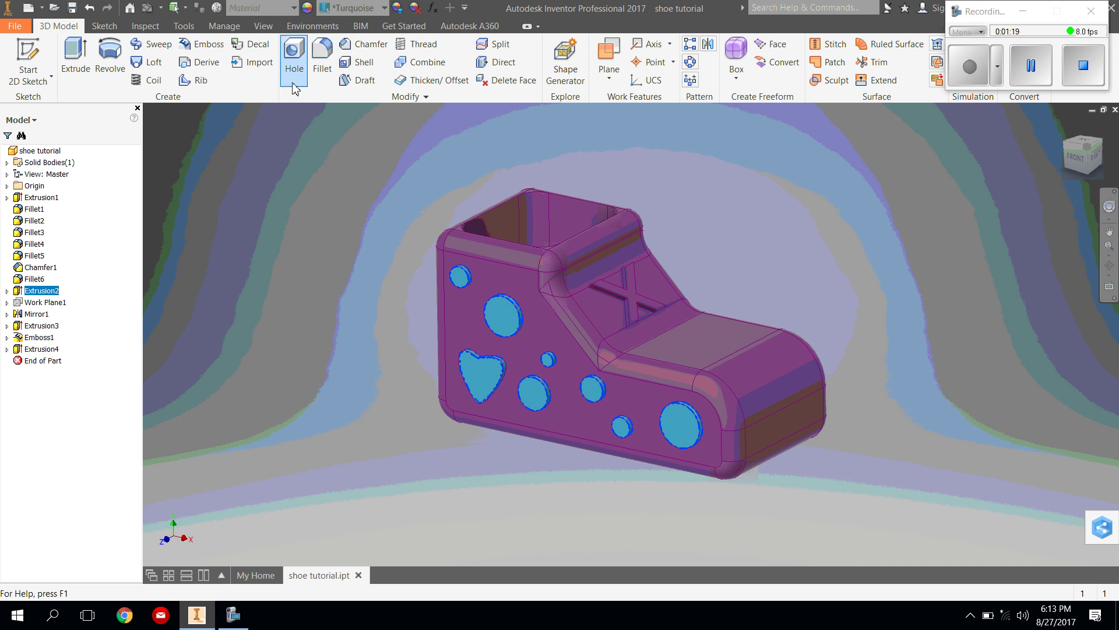
pyautogui.click(385, 9)
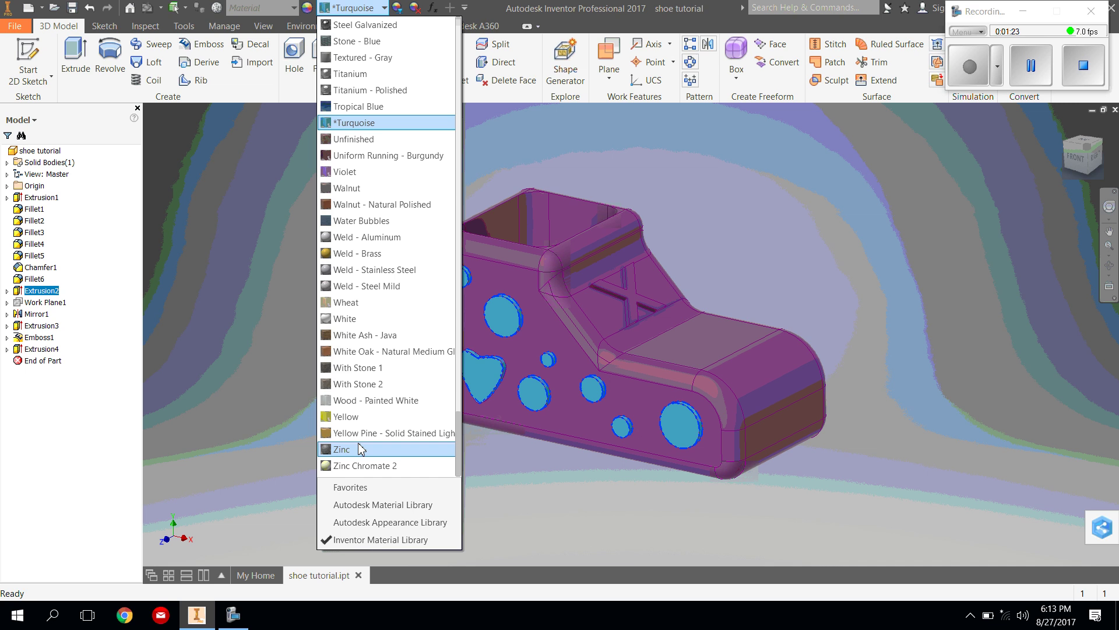
pyautogui.click(353, 416)
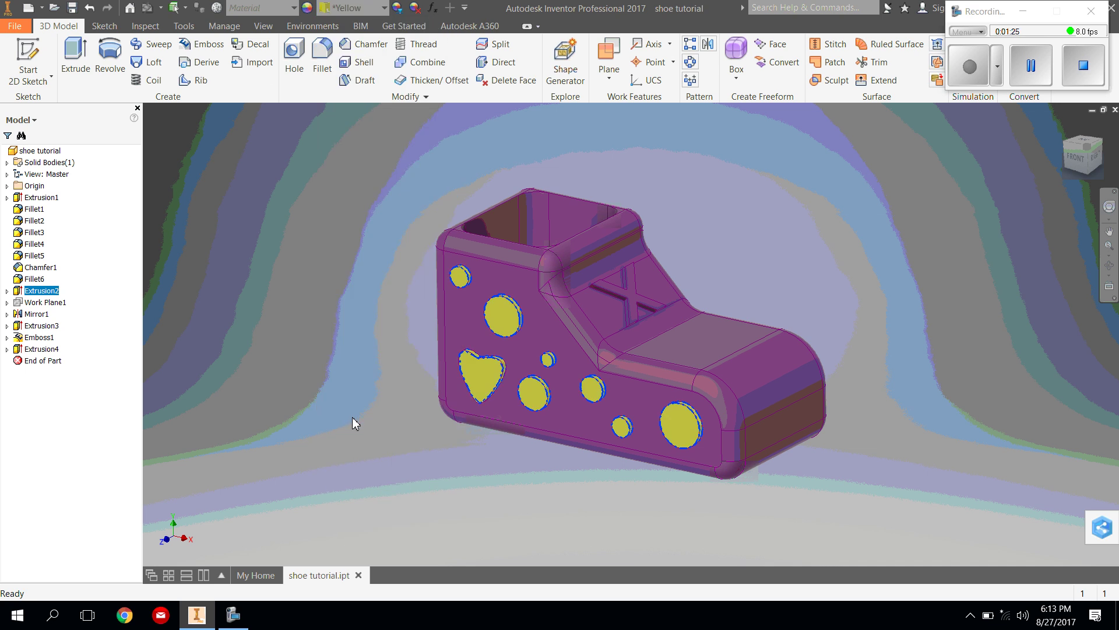
# - Set the Mirror1 mirrored circles to the Yellow appearance
pyautogui.click(44, 316)
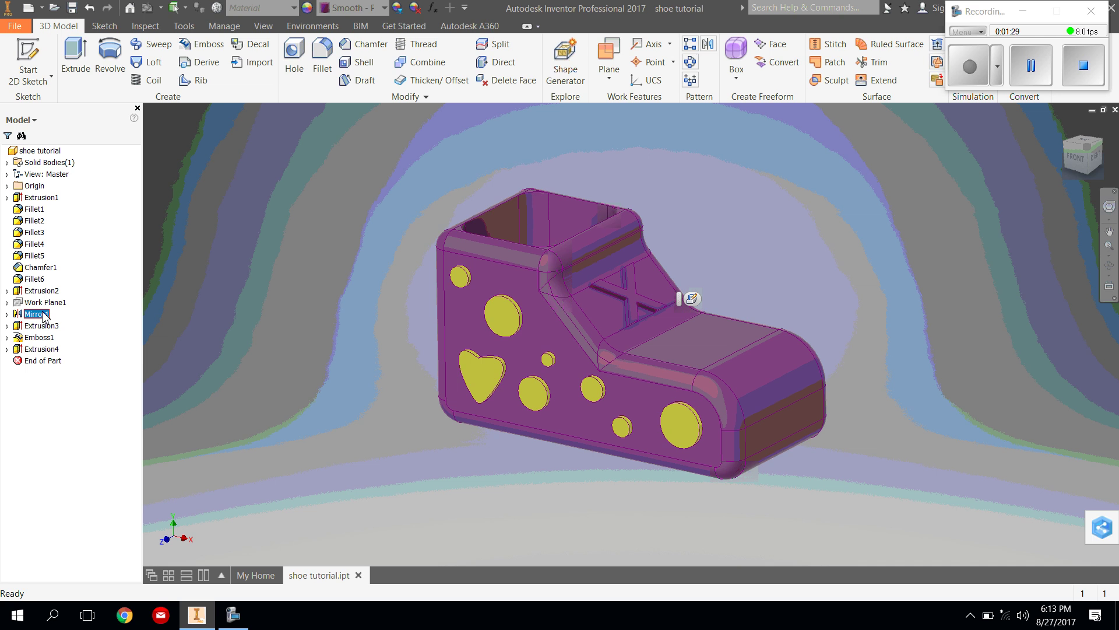
pyautogui.click(31, 317)
pyautogui.click(384, 7)
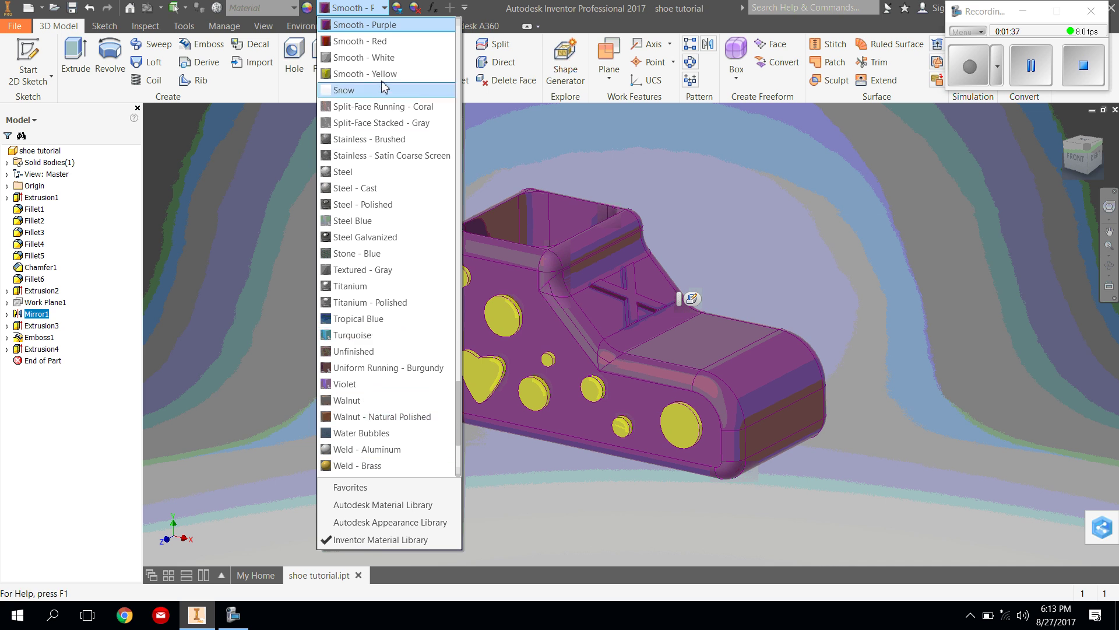
pyautogui.moveTo(460, 411); pyautogui.dragTo(460, 461)
pyautogui.click(364, 418)
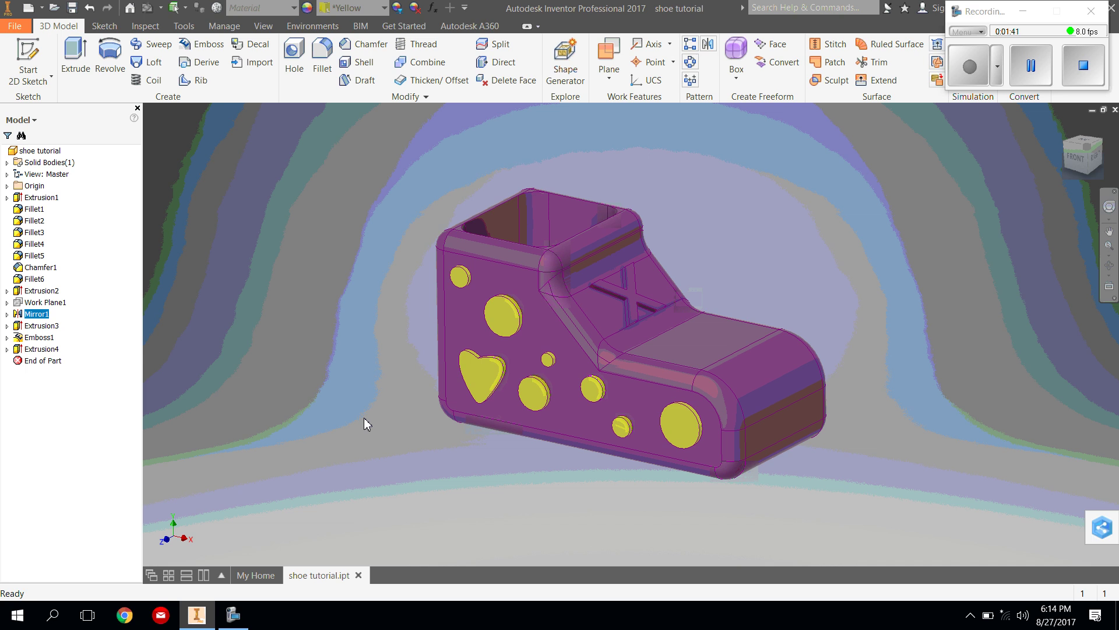
# - Set the Extrusion4 X laces to the Yellow appearance
pyautogui.click(40, 349)
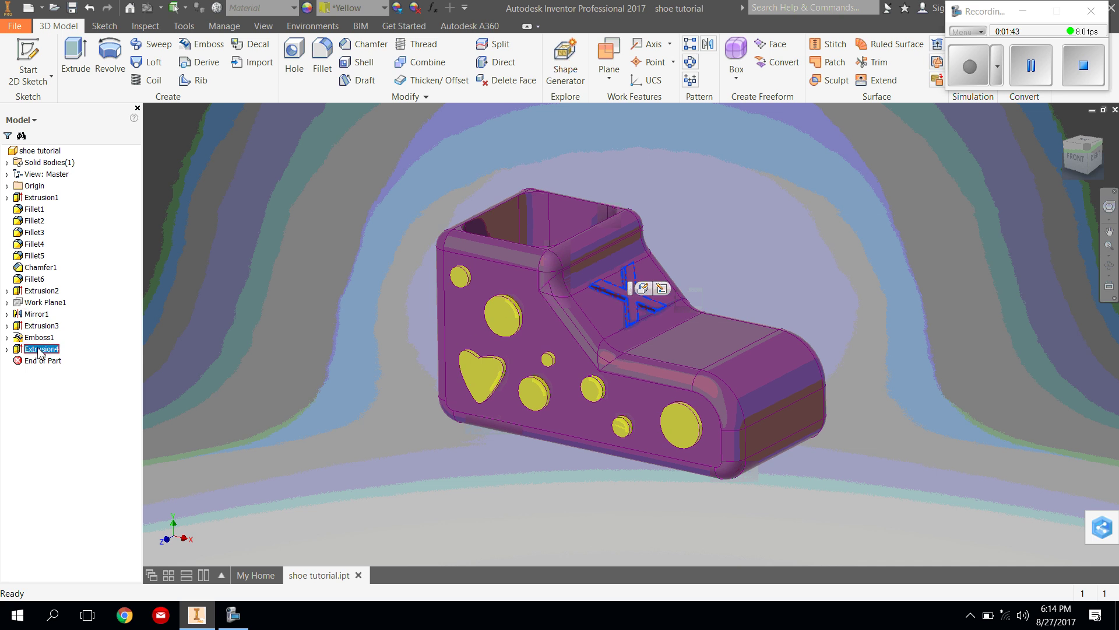
pyautogui.click(384, 8)
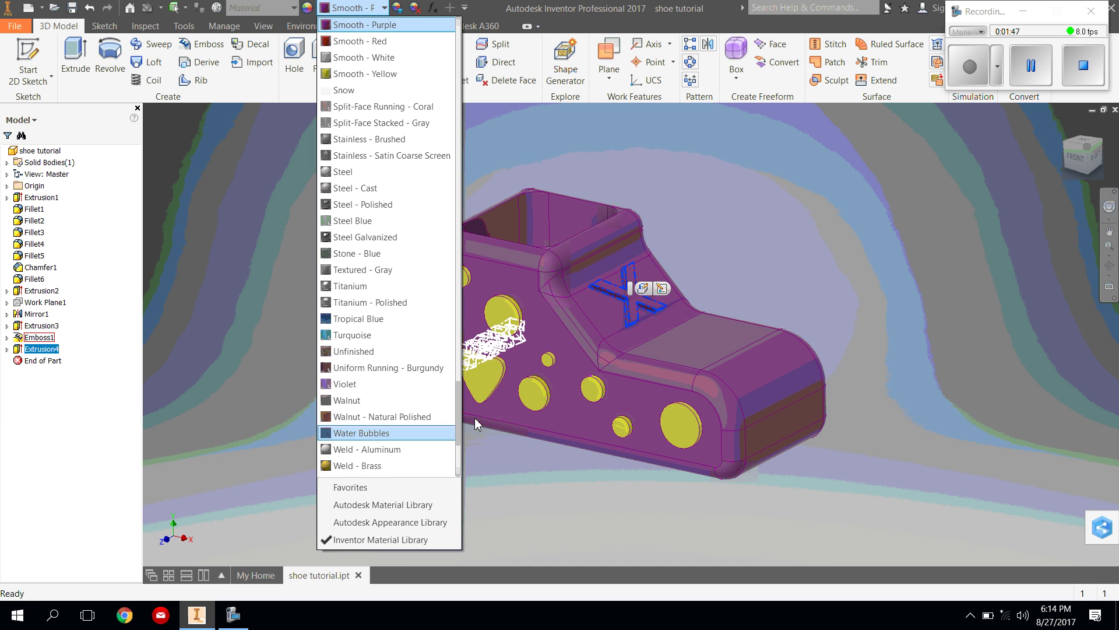
pyautogui.moveTo(457, 417); pyautogui.dragTo(457, 457)
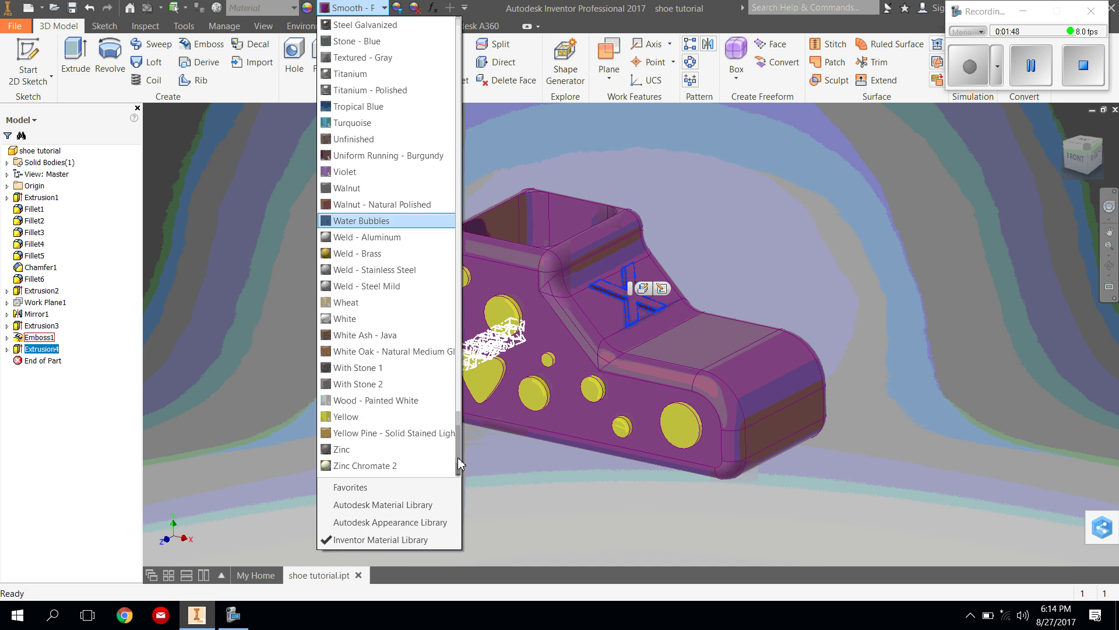
pyautogui.click(354, 418)
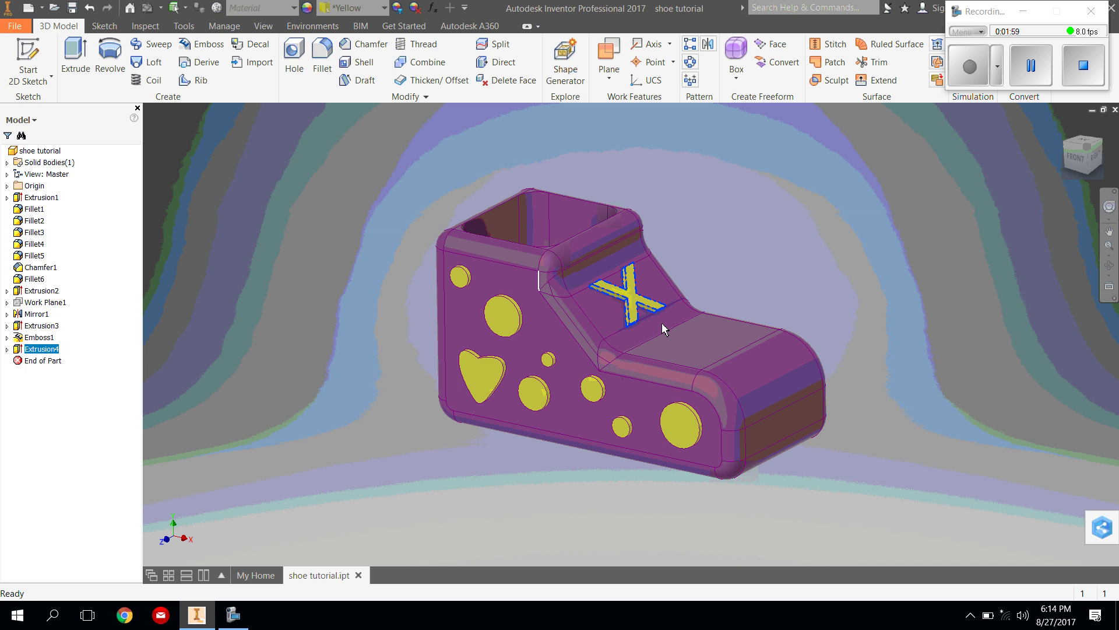
# - Free-orbit the shoe into a straight, level side-on view, then exit orbit
pyautogui.click(1109, 266)
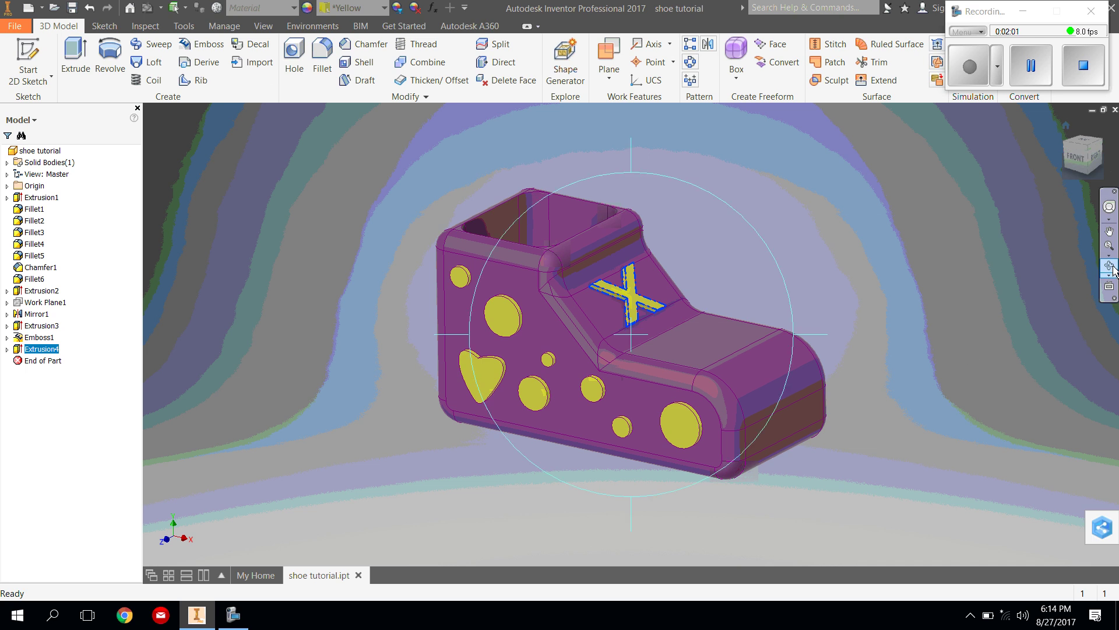
pyautogui.moveTo(668, 347); pyautogui.dragTo(722, 457)
pyautogui.moveTo(547, 194); pyautogui.dragTo(617, 109)
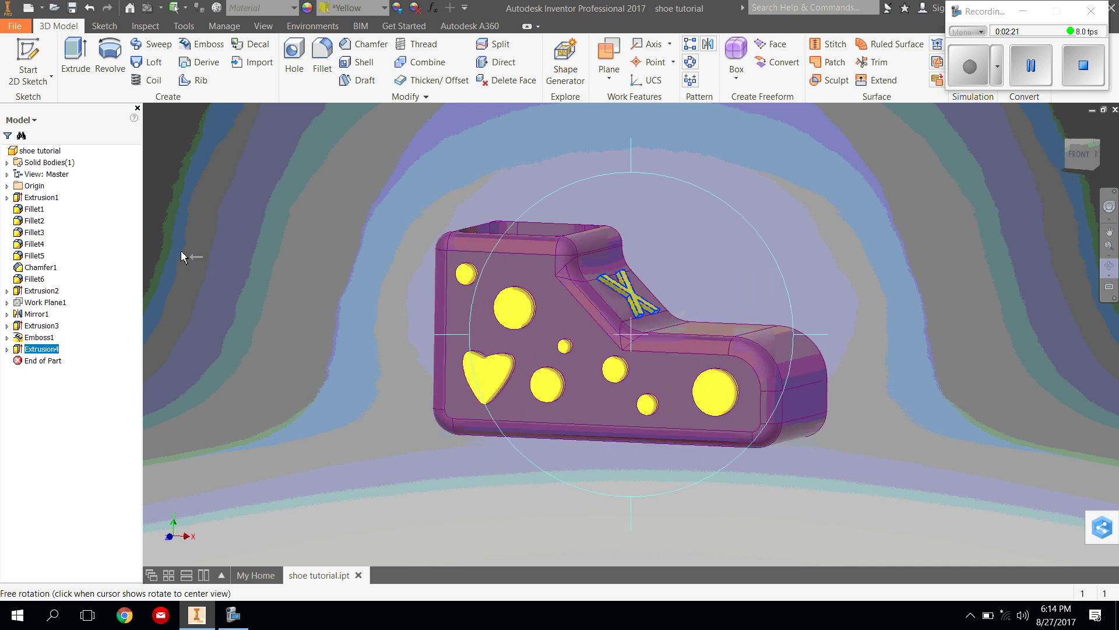
pyautogui.rightClick(328, 211)
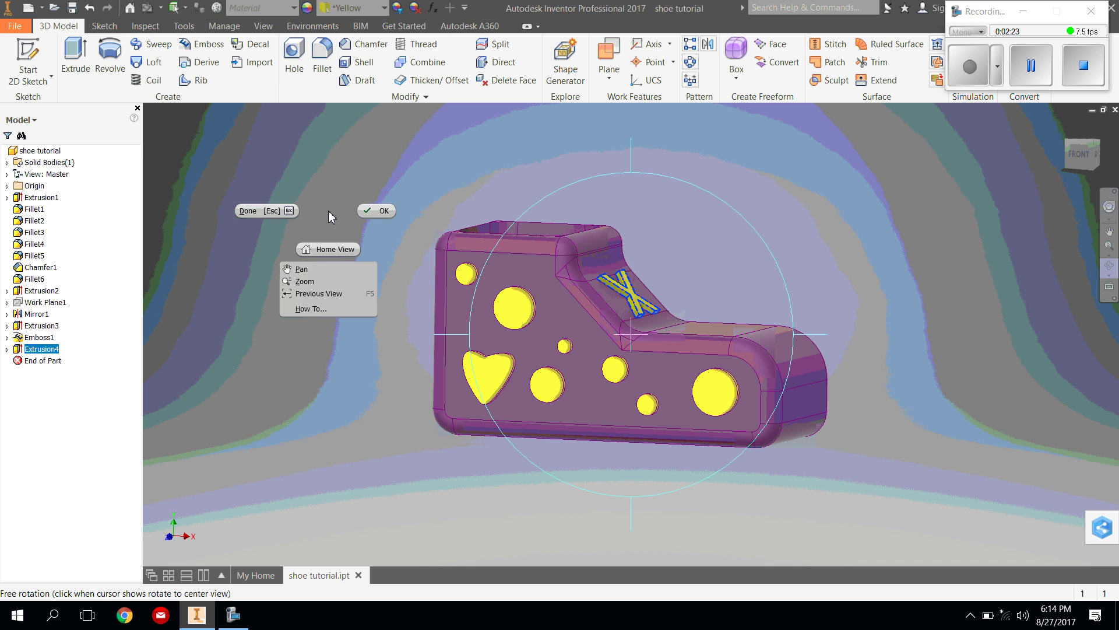
pyautogui.click(371, 207)
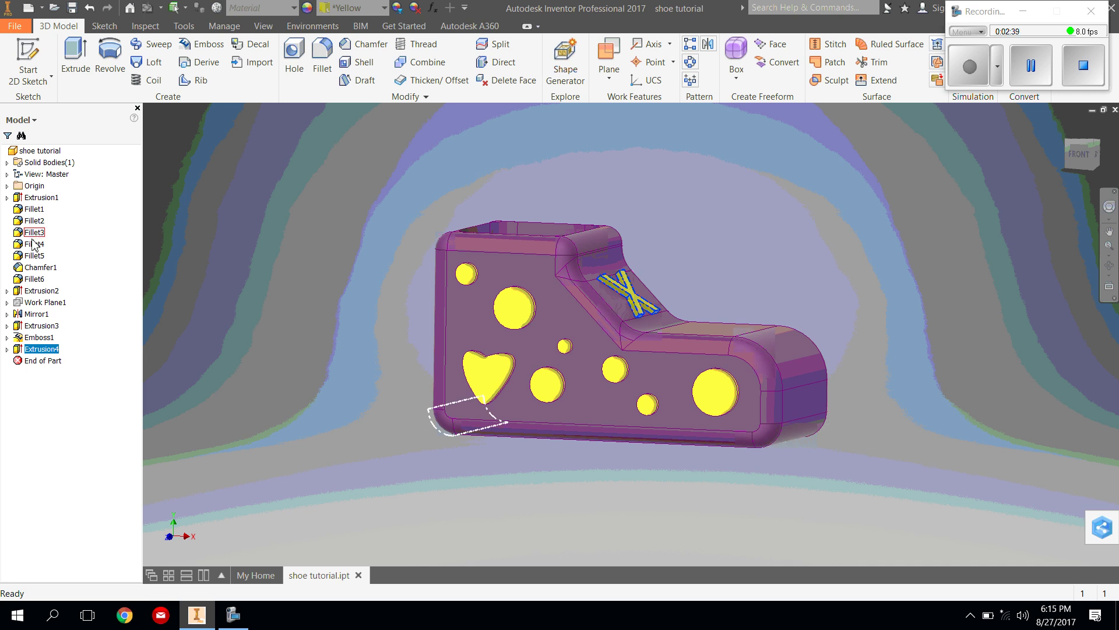
# - Bring up the context menu for the Fillet2 toe rounding in the model browser
pyautogui.rightClick(34, 222)
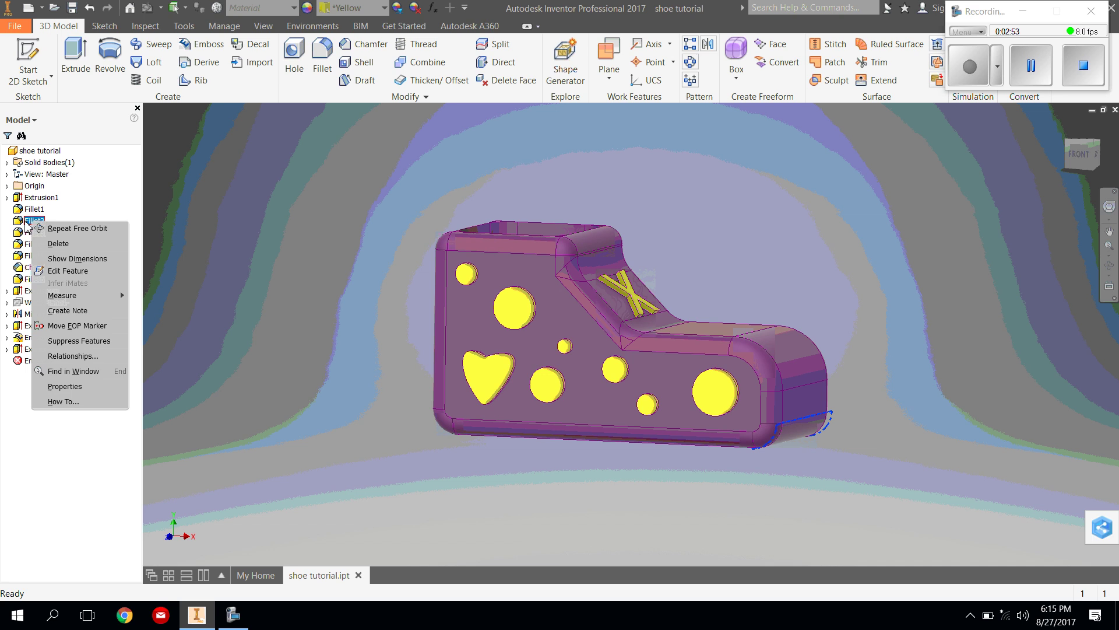
# - Edit the Fillet2 radius, trying 0.3 in, then keep 0.2 in and apply
pyautogui.click(82, 272)
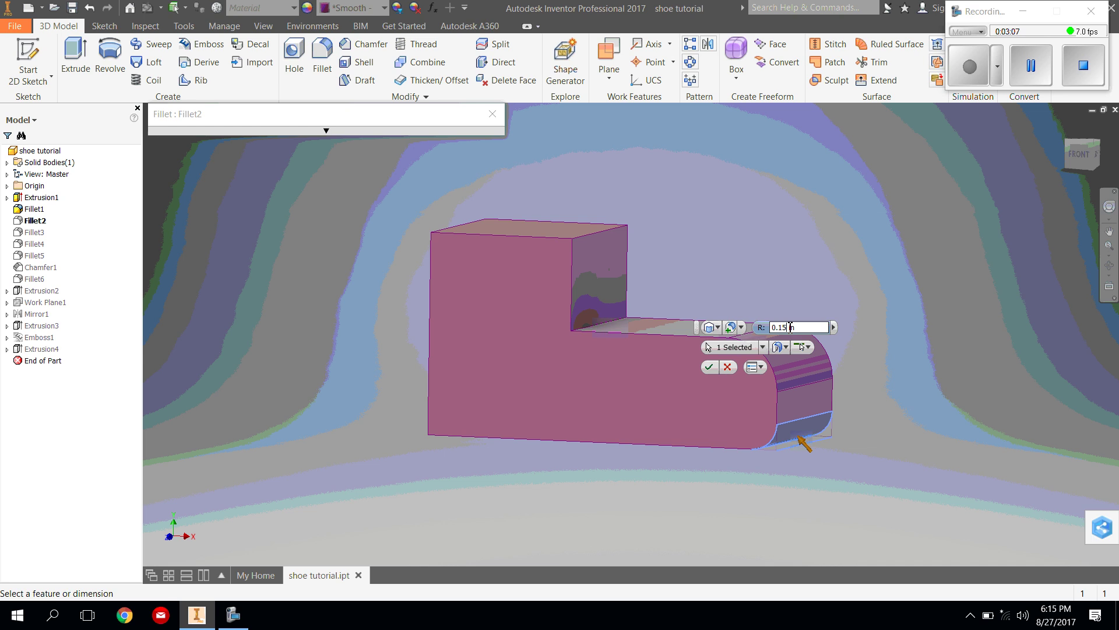
pyautogui.press('BackSpace')
pyautogui.press('BackSpace')
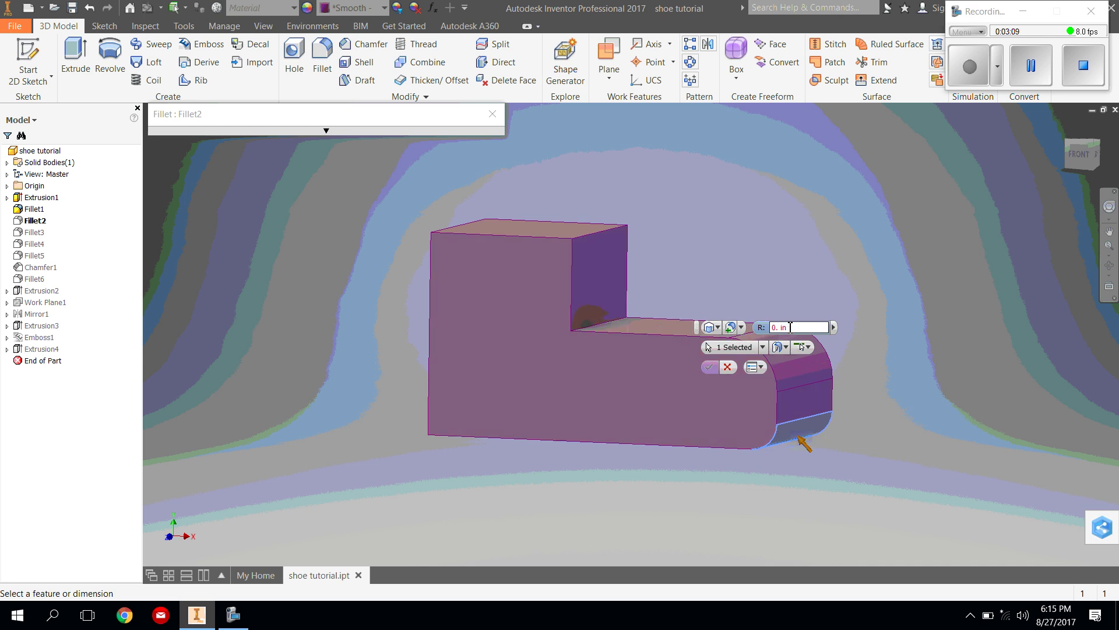
pyautogui.write('2')
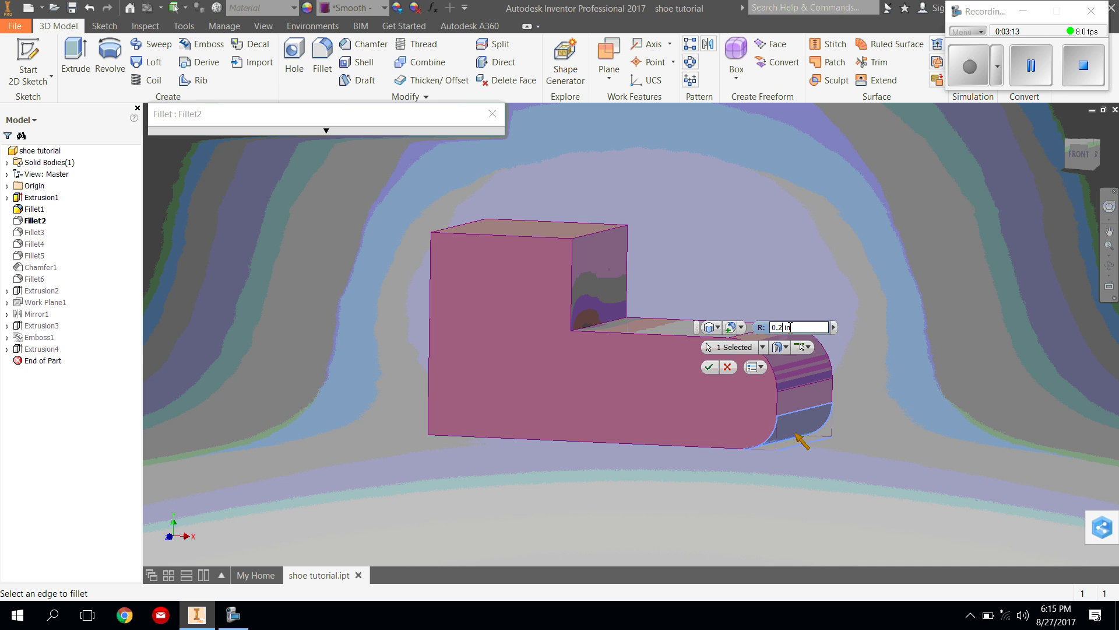
pyautogui.press('BackSpace')
pyautogui.write('3')
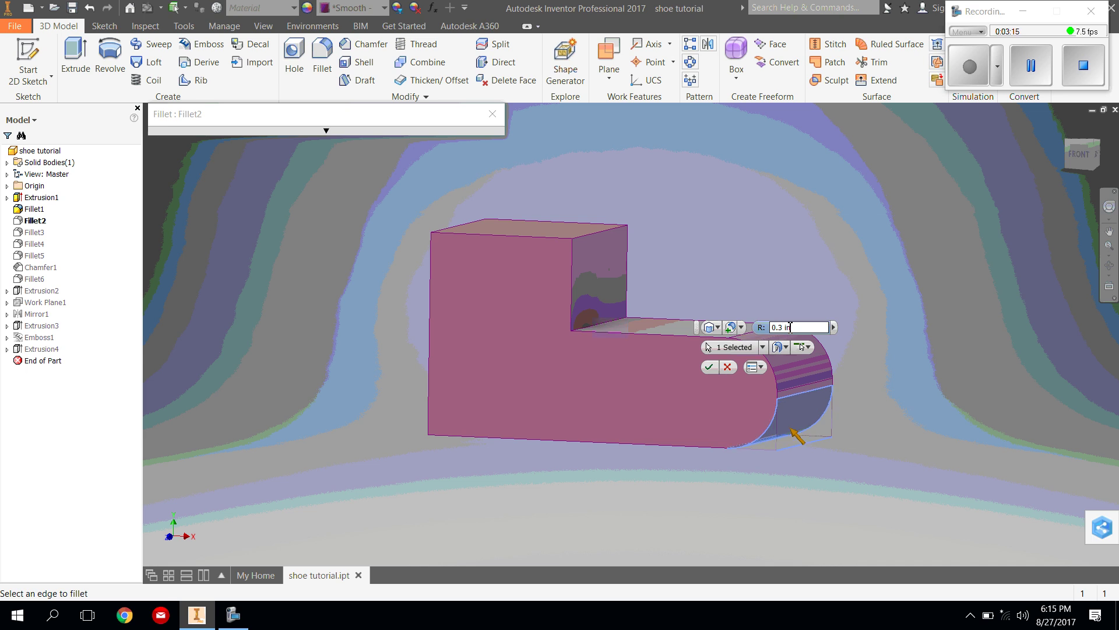
pyautogui.press('BackSpace')
pyautogui.write('2')
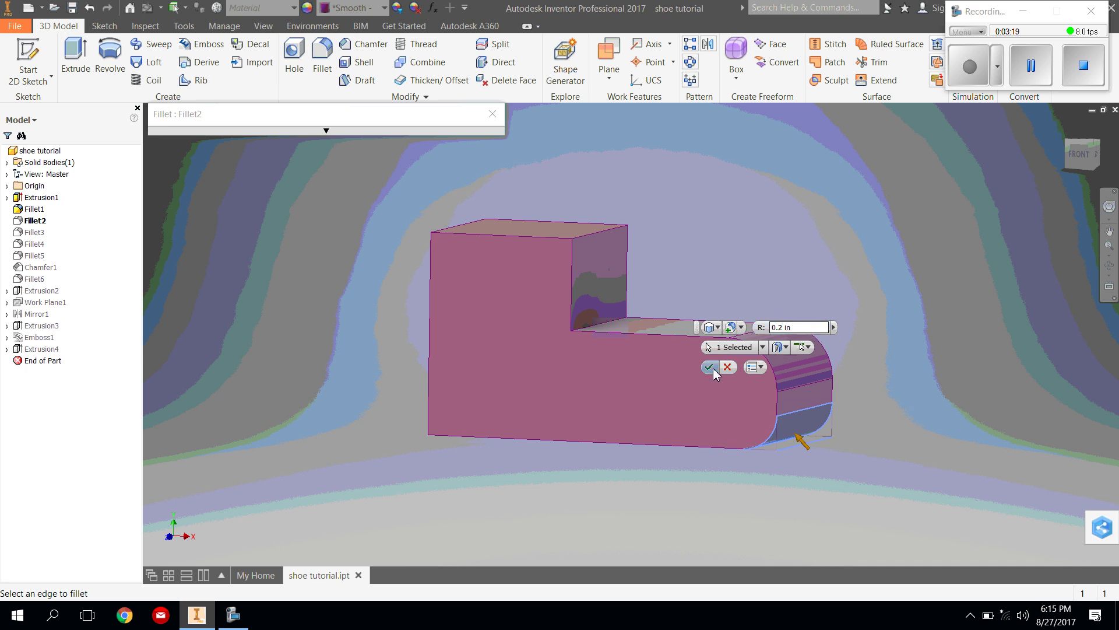
pyautogui.click(709, 367)
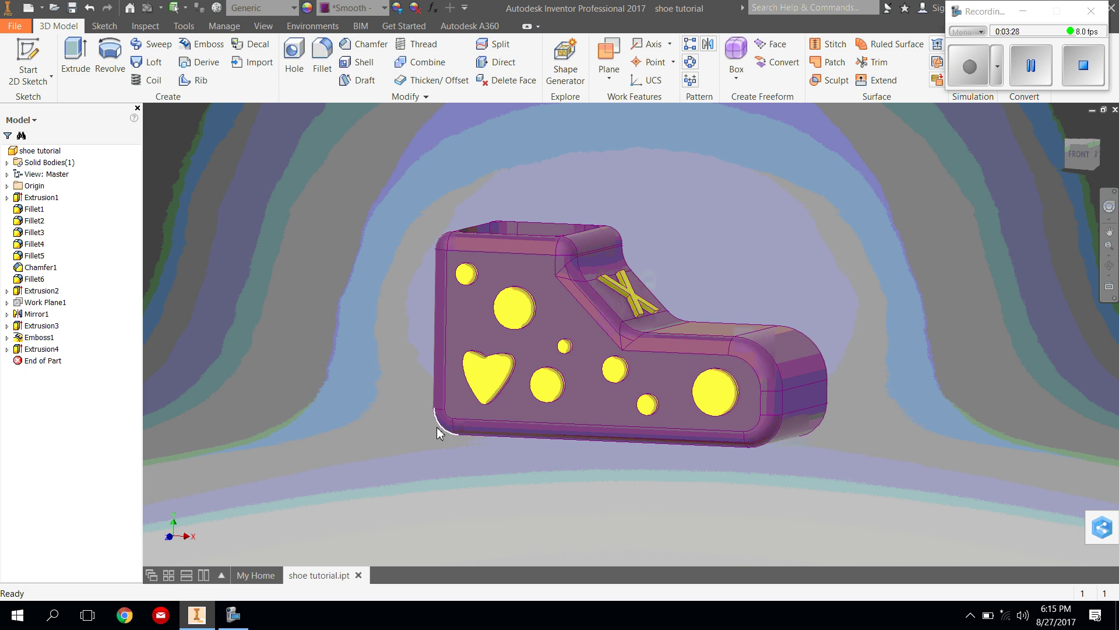
# - Change the Fillet3 heel-edge radius from 0.15 in to 0.25 in
pyautogui.rightClick(27, 240)
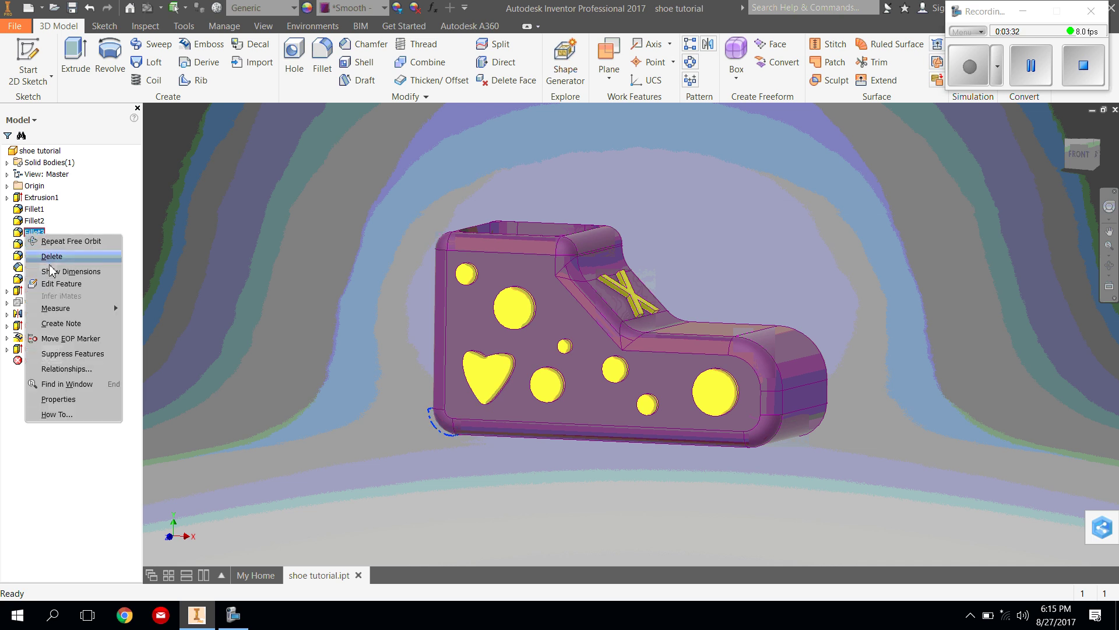
pyautogui.click(52, 284)
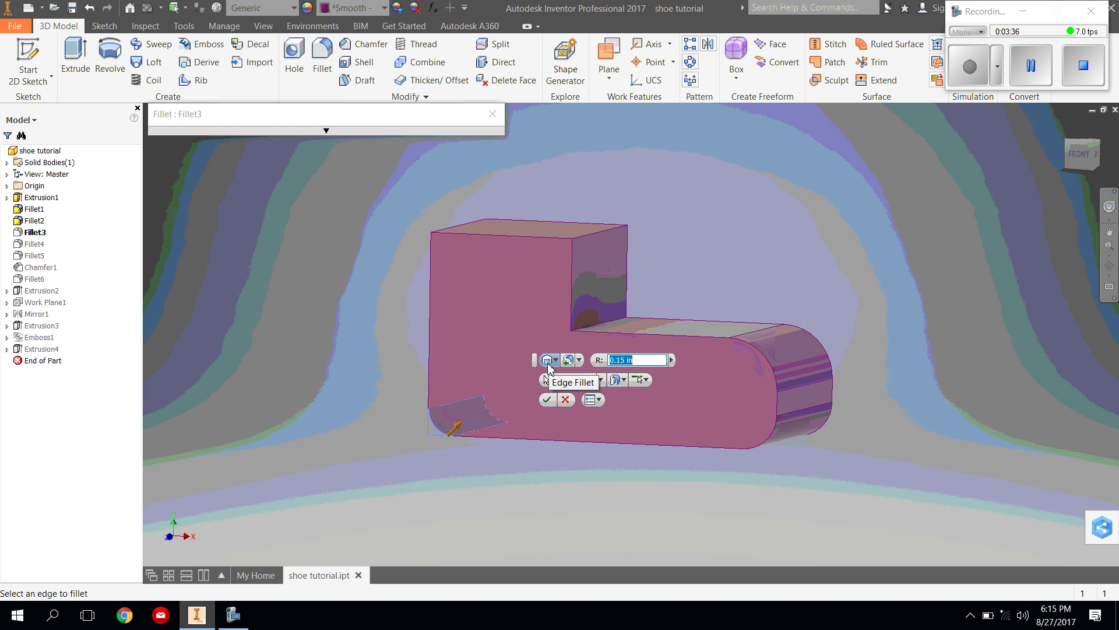
pyautogui.write('.25')
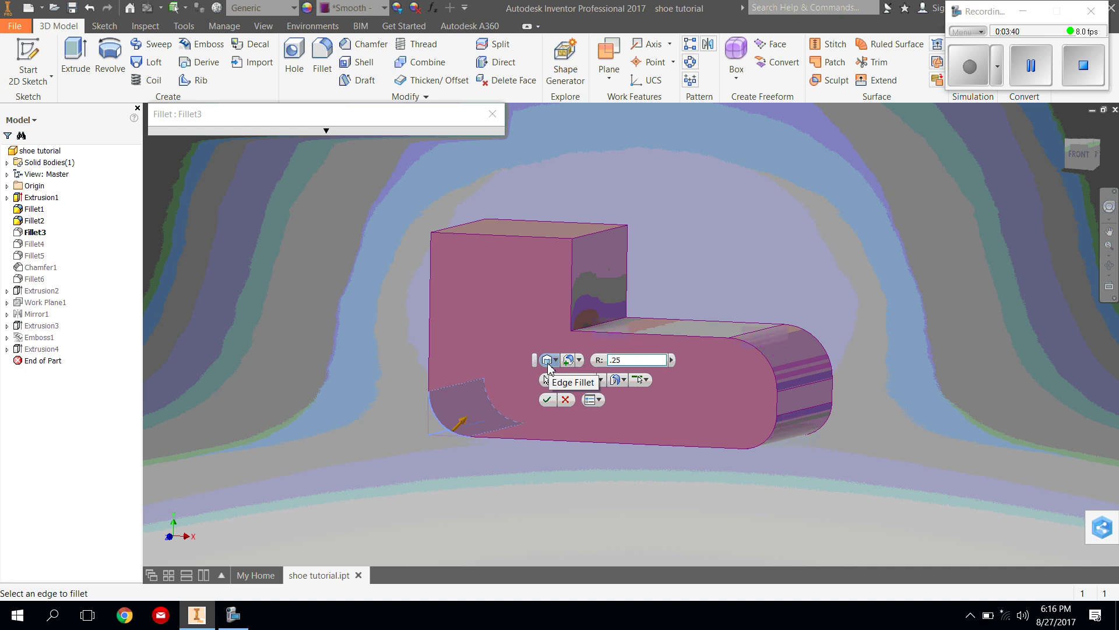
pyautogui.click(547, 399)
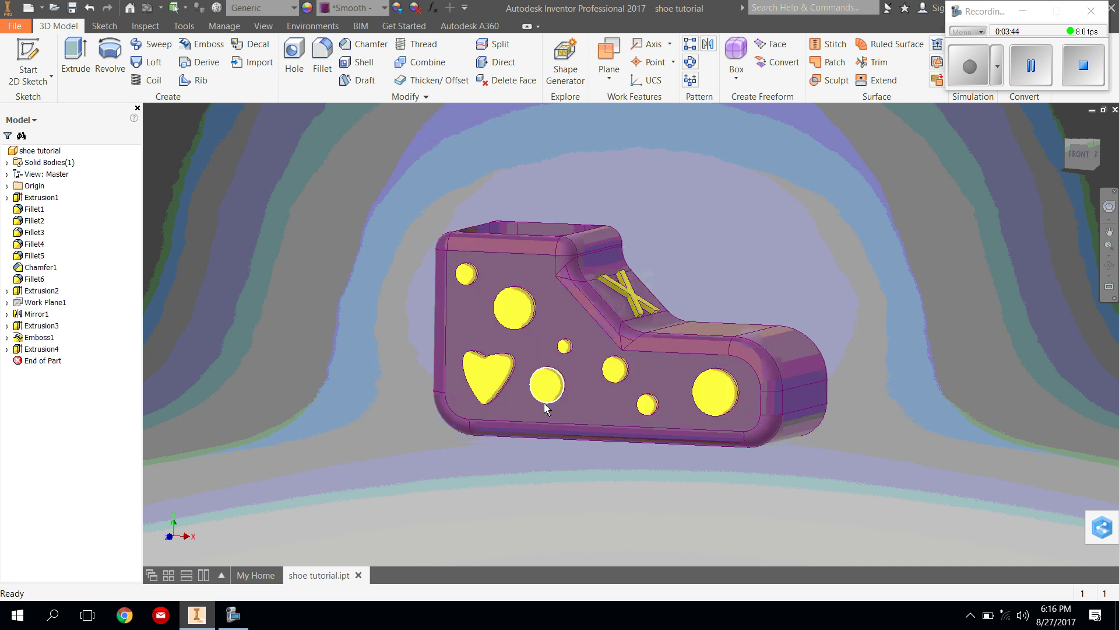
# - Orbit around the finished shoe, ending on an angled overhead view of the X laces
pyautogui.click(1110, 269)
pyautogui.moveTo(729, 280); pyautogui.dragTo(846, 541)
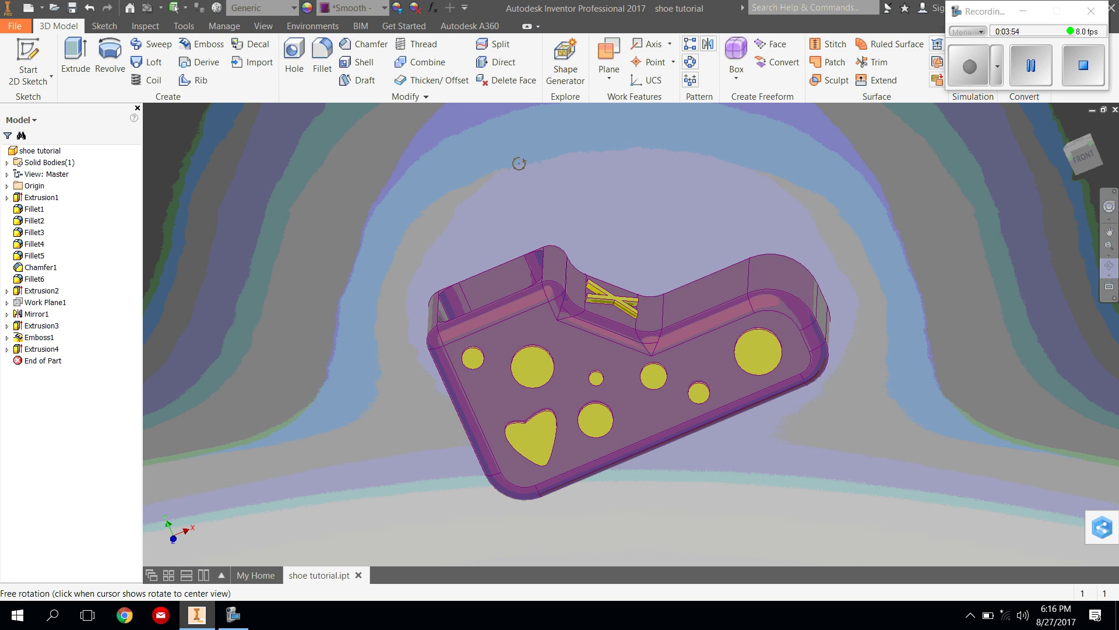
pyautogui.moveTo(517, 165); pyautogui.dragTo(522, 300)
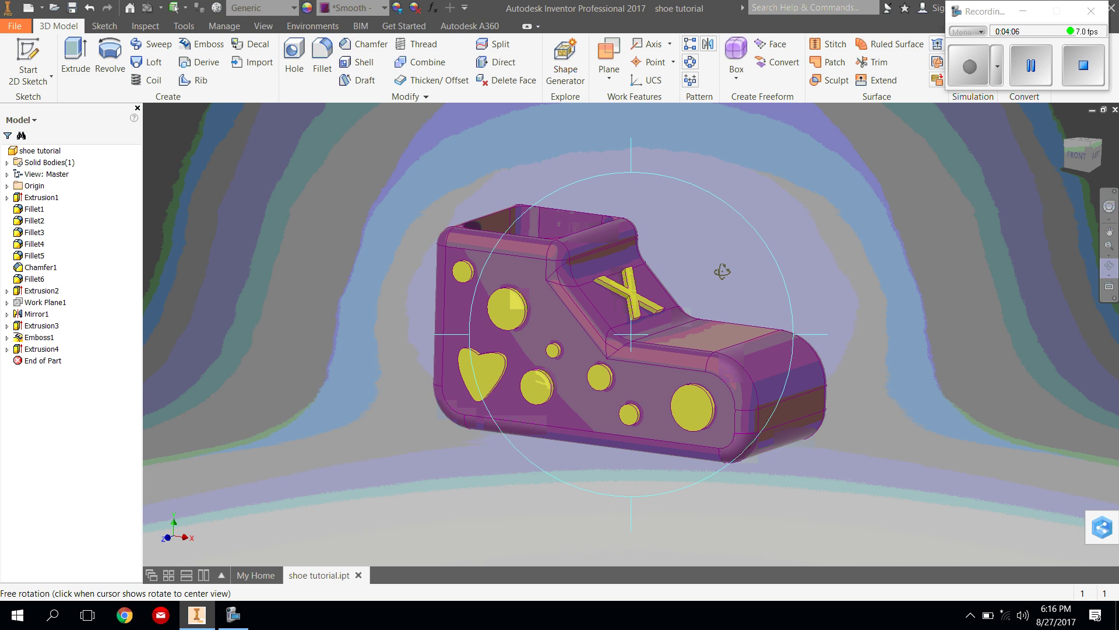
pyautogui.moveTo(722, 271); pyautogui.dragTo(704, 334)
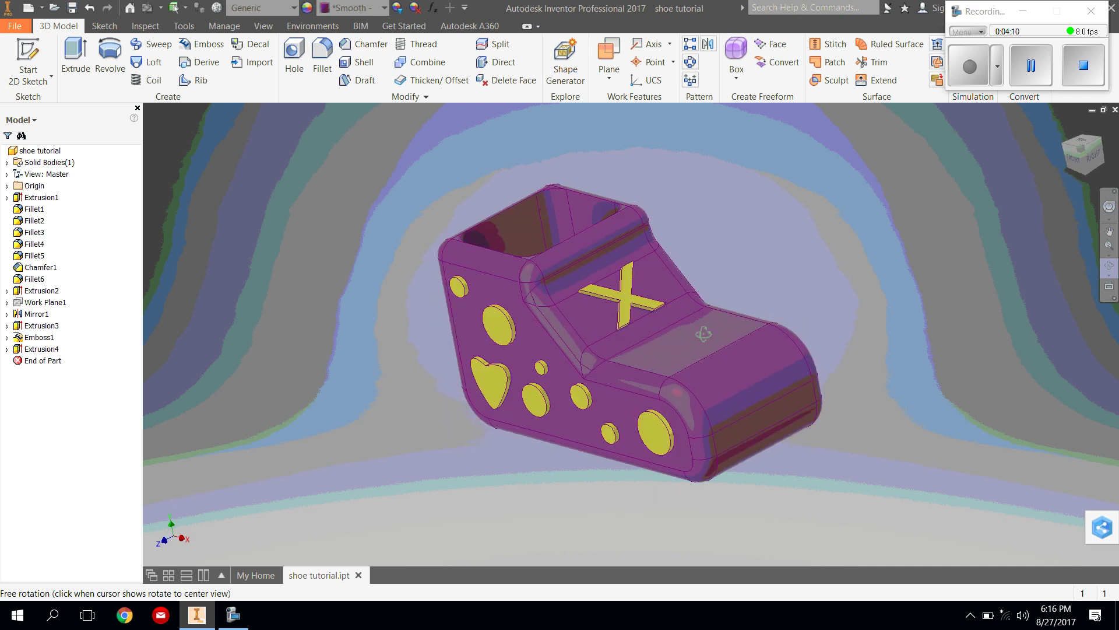
pyautogui.moveTo(570, 171); pyautogui.dragTo(608, 155)
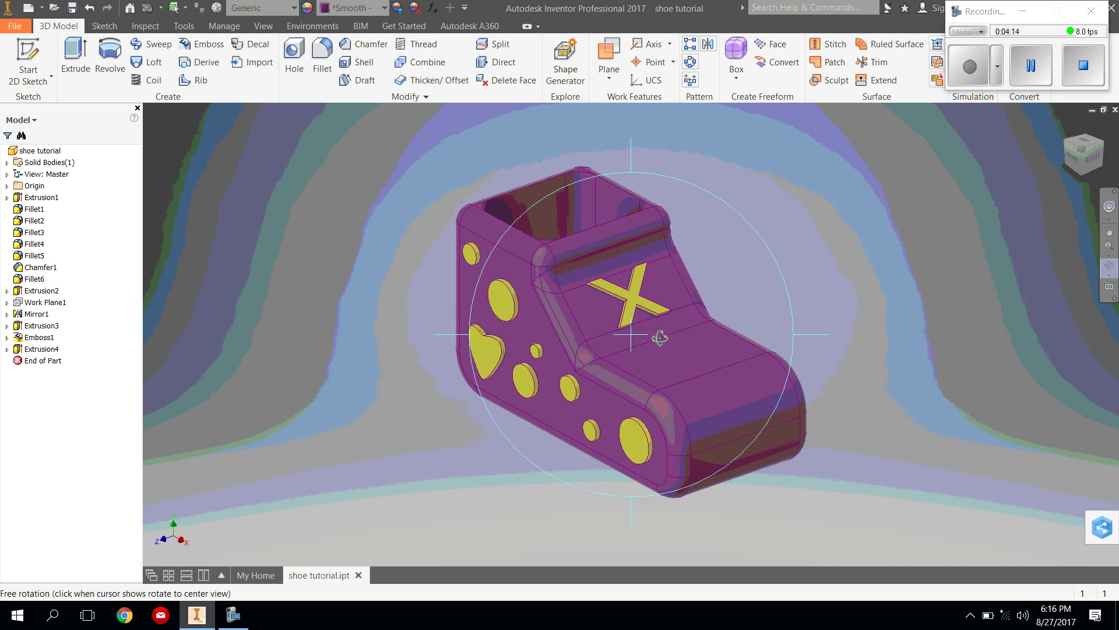
pyautogui.moveTo(660, 337); pyautogui.dragTo(688, 317)
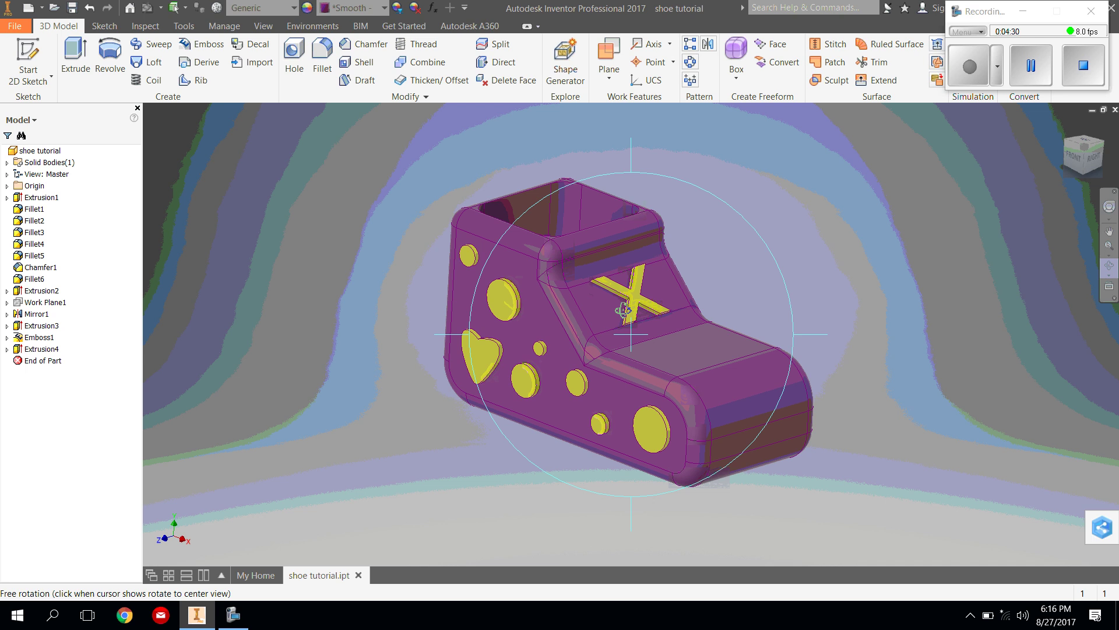
pyautogui.click(1067, 126)
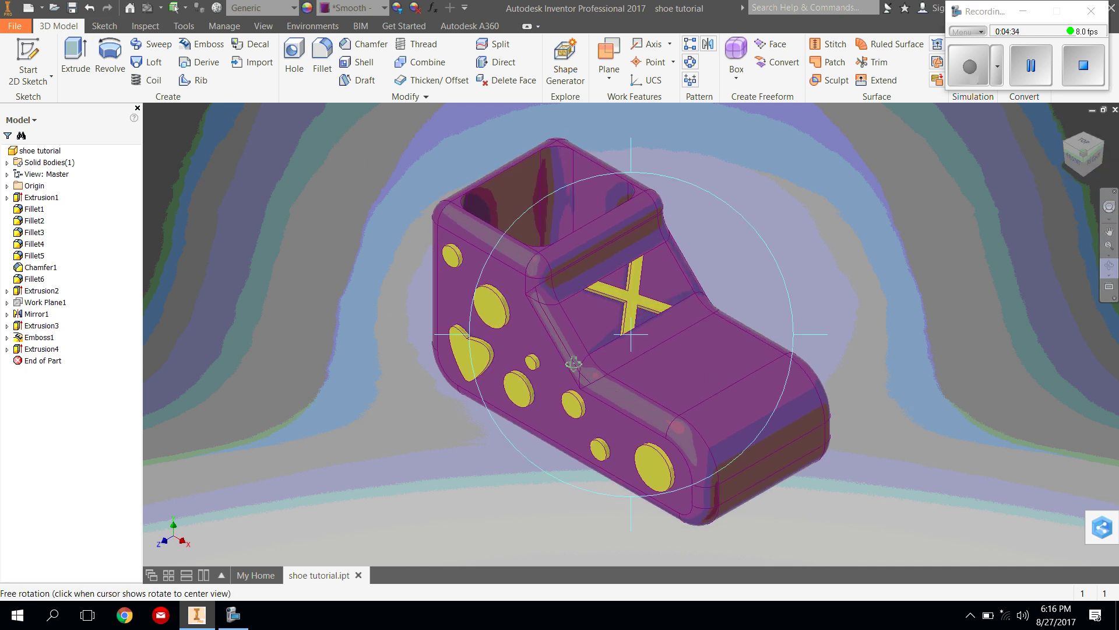
pyautogui.rightClick(639, 312)
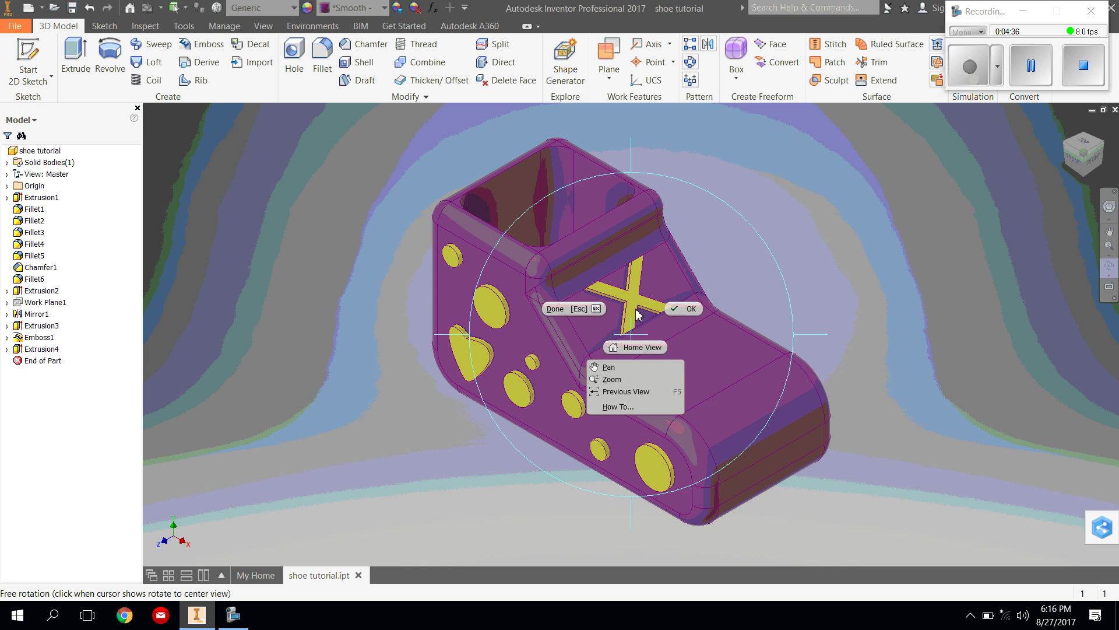
pyautogui.click(700, 314)
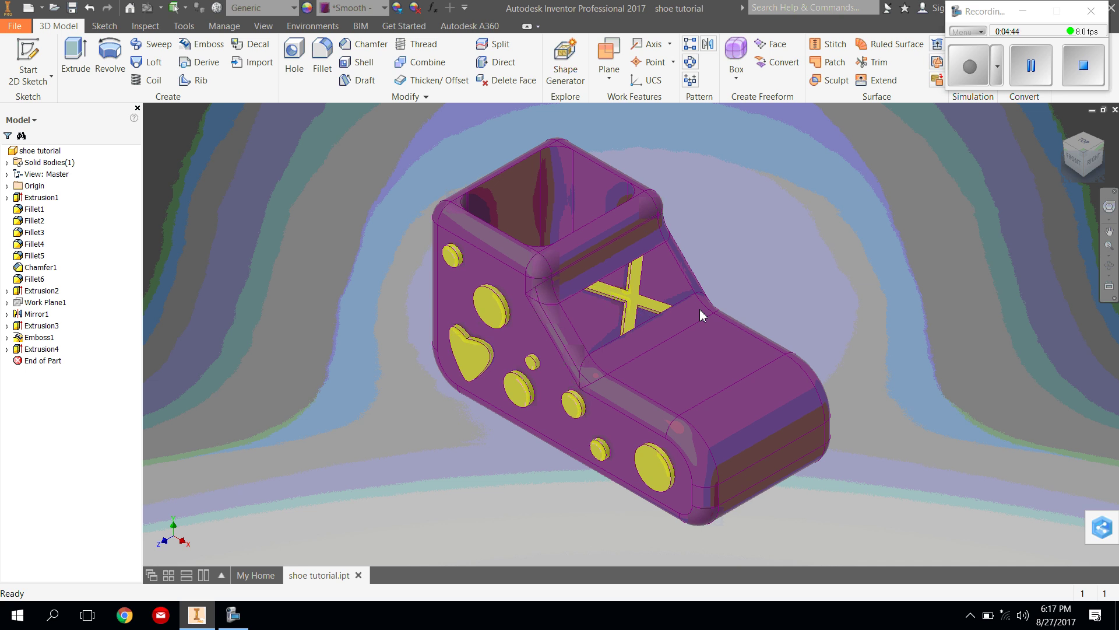
# - Print one copy of the angled top view on the GH-TECH printer
pyautogui.click(16, 26)
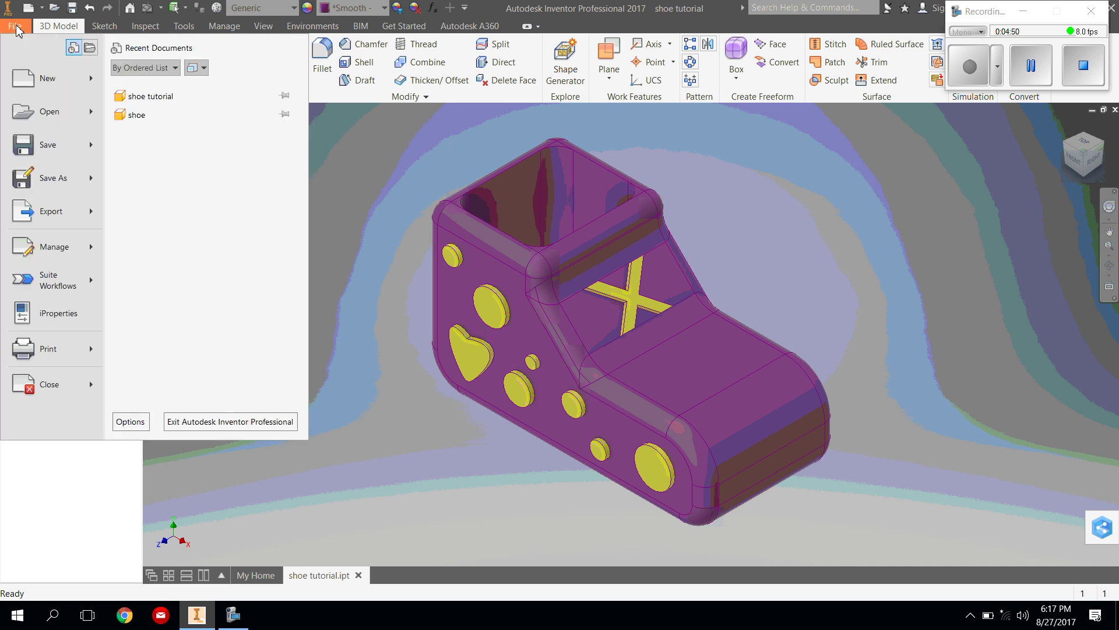
pyautogui.moveTo(62, 347)
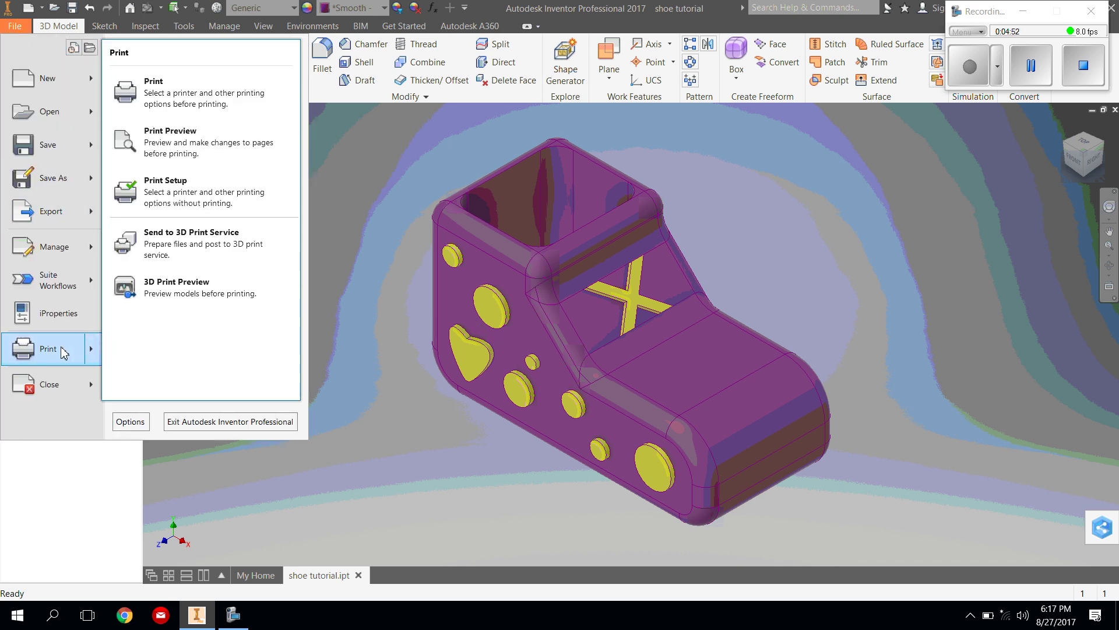
pyautogui.click(62, 348)
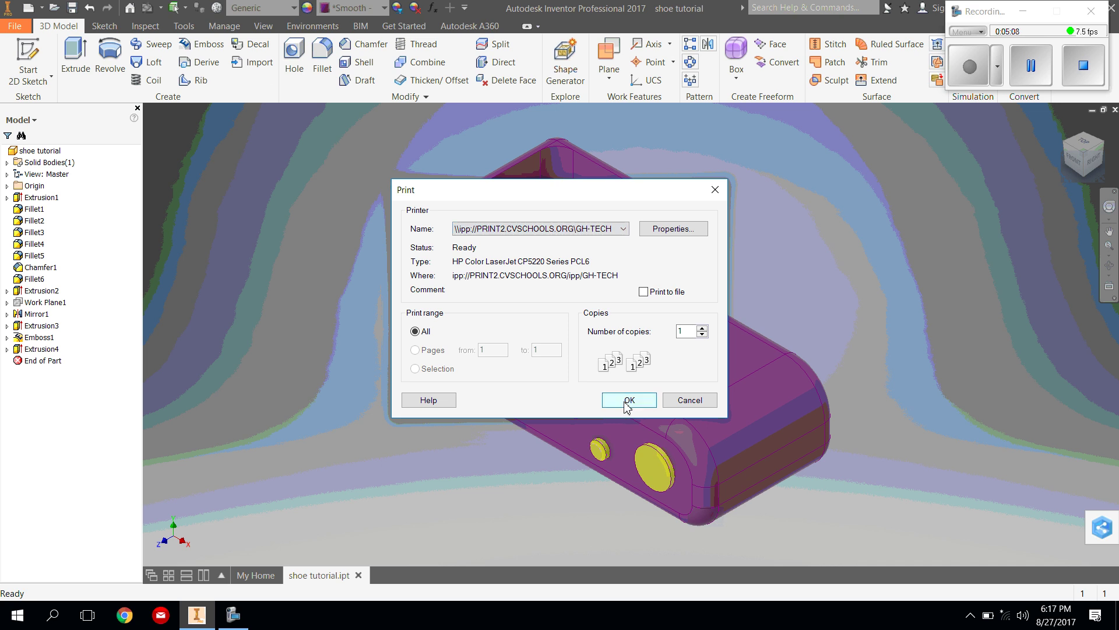
pyautogui.click(683, 405)
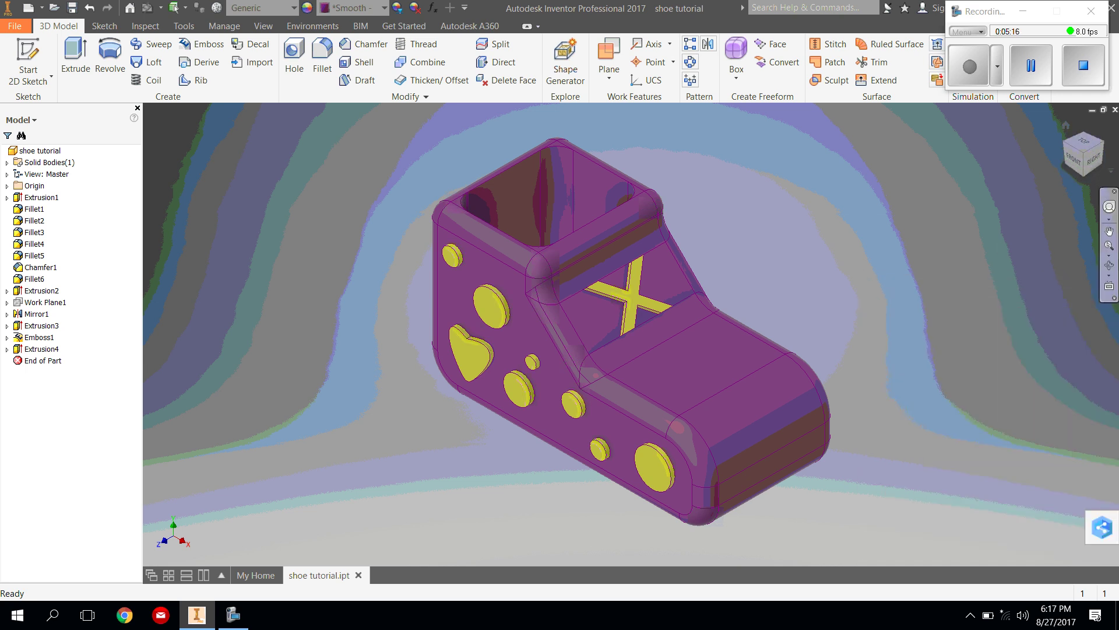
# - Orbit the shoe to a level view of its far side, showing ZAPLI lettering and heart
pyautogui.click(1109, 266)
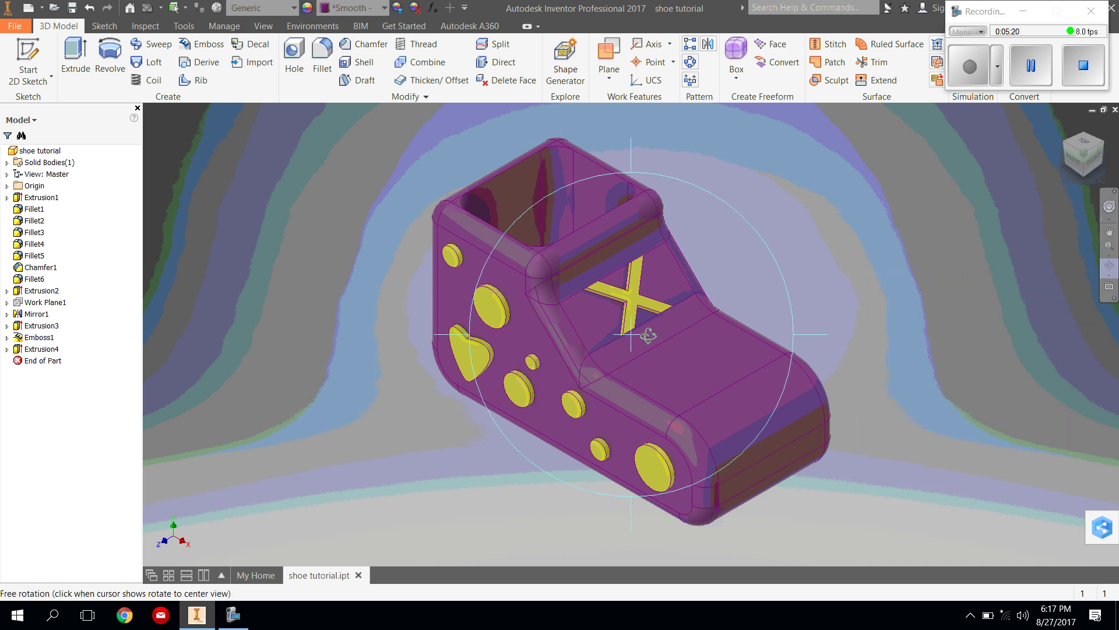
pyautogui.moveTo(558, 351); pyautogui.dragTo(869, 515)
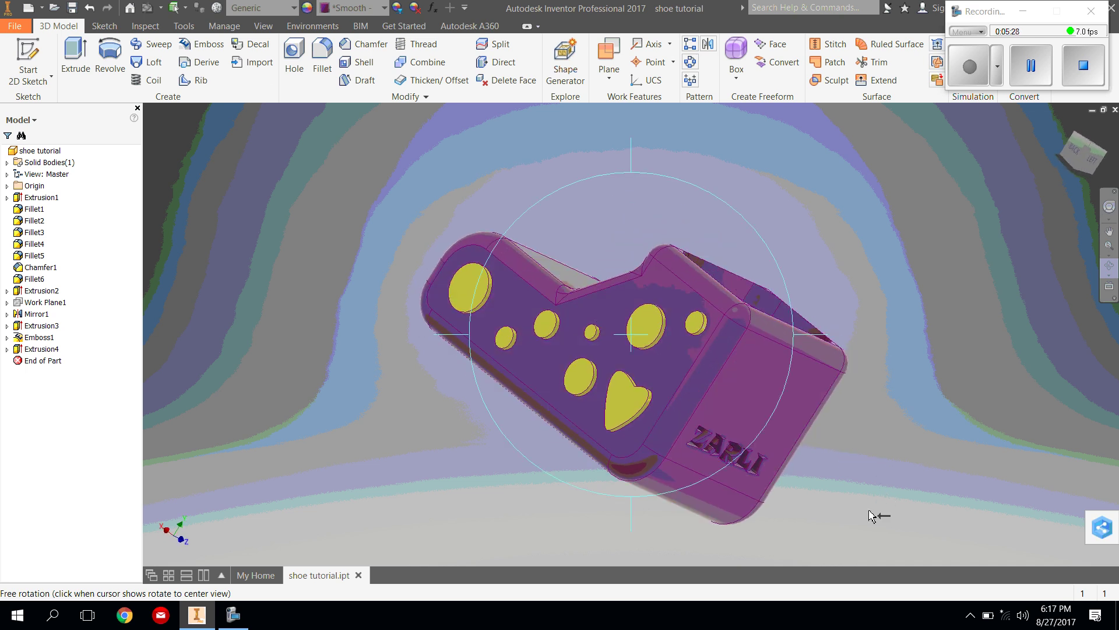
pyautogui.moveTo(776, 219); pyautogui.dragTo(703, 110)
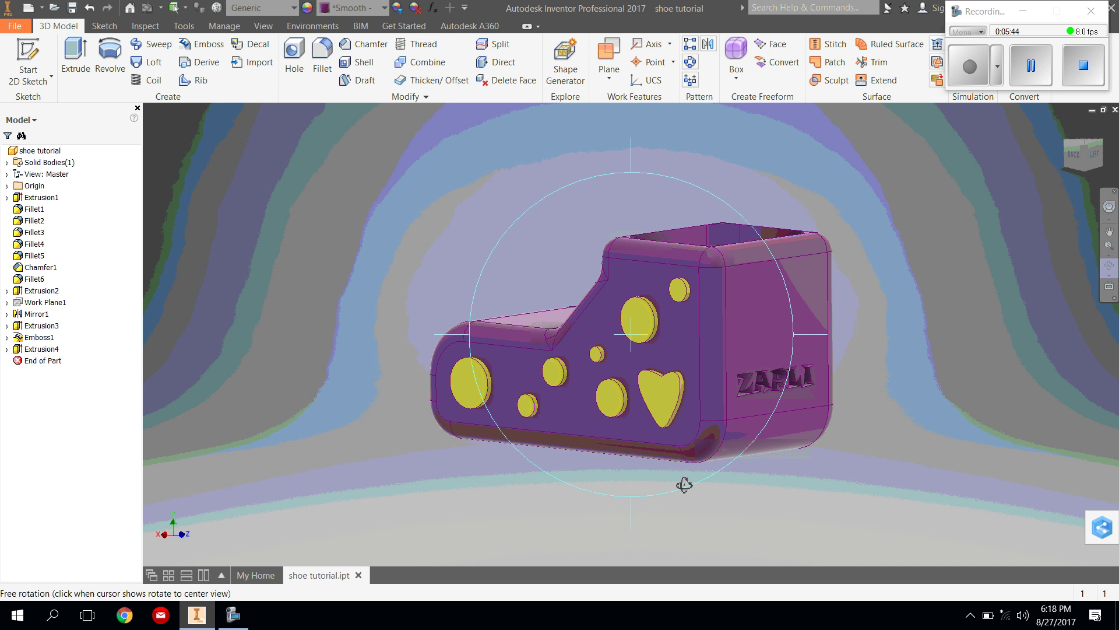
pyautogui.rightClick(589, 402)
pyautogui.click(645, 397)
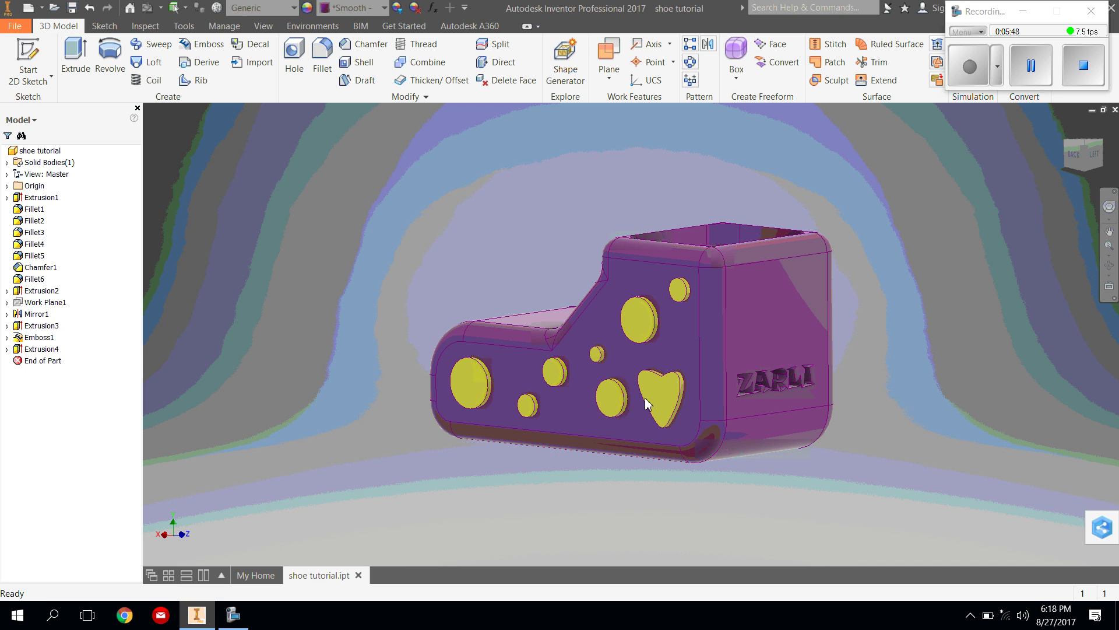
pyautogui.click(16, 28)
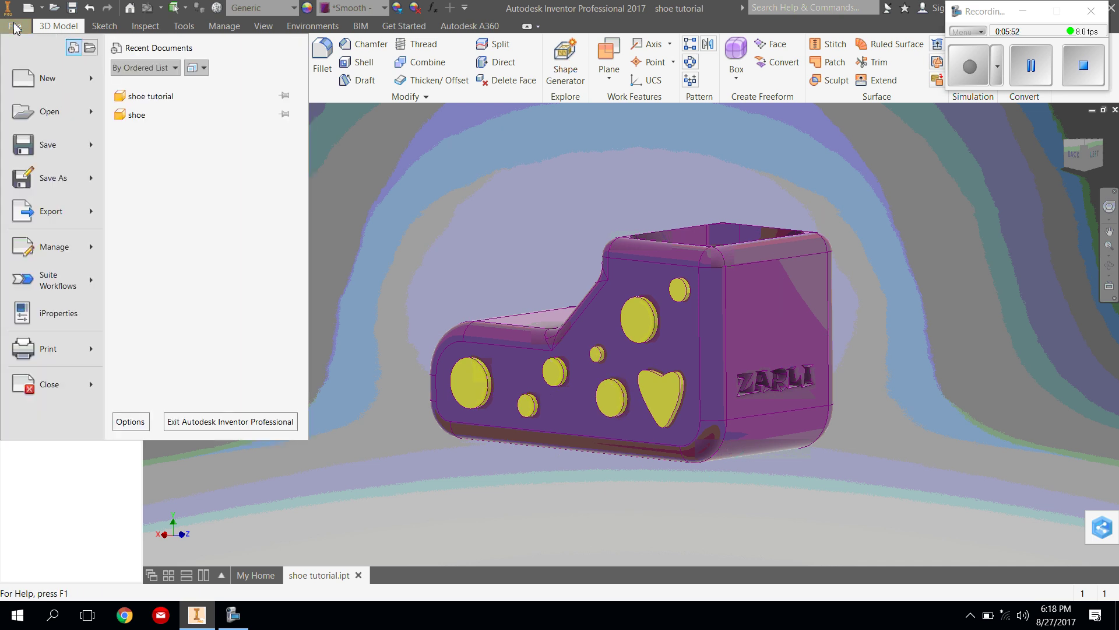
pyautogui.click(49, 350)
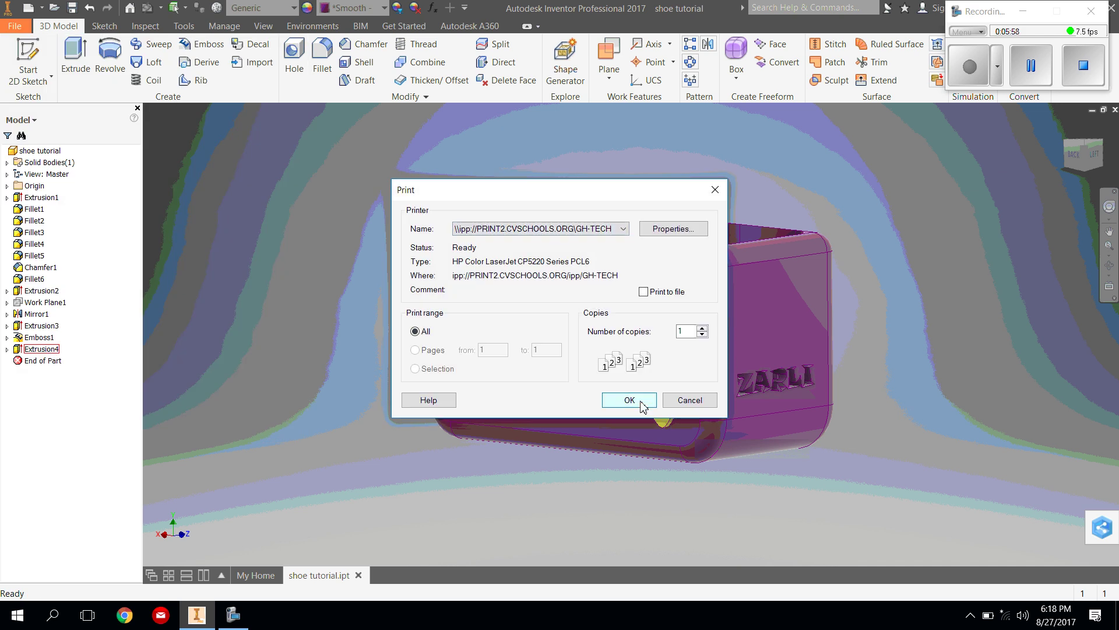
pyautogui.click(706, 402)
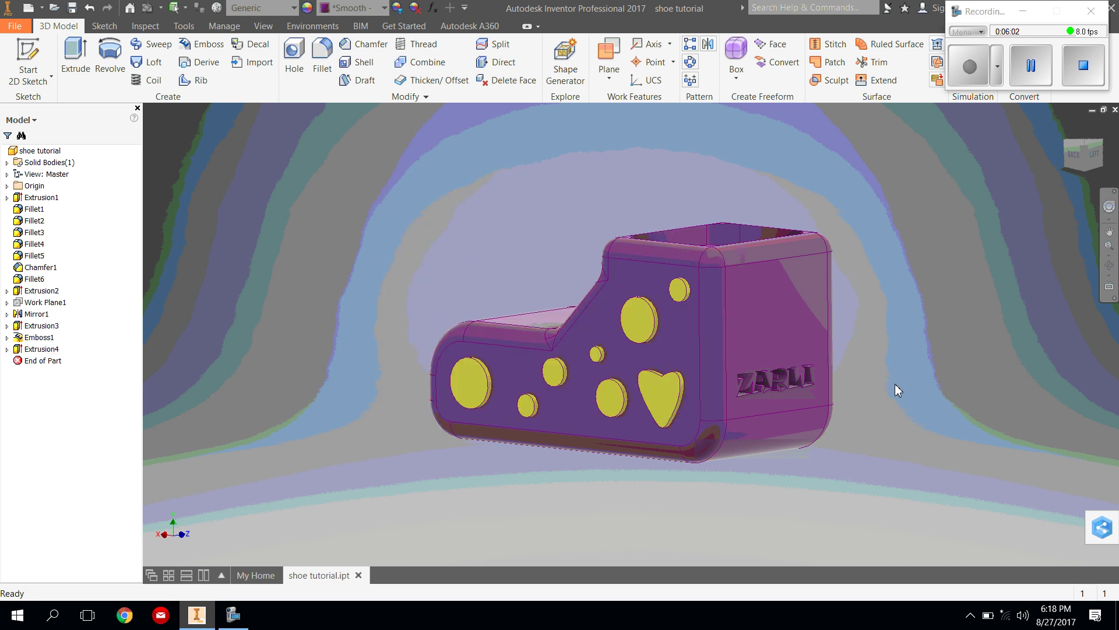